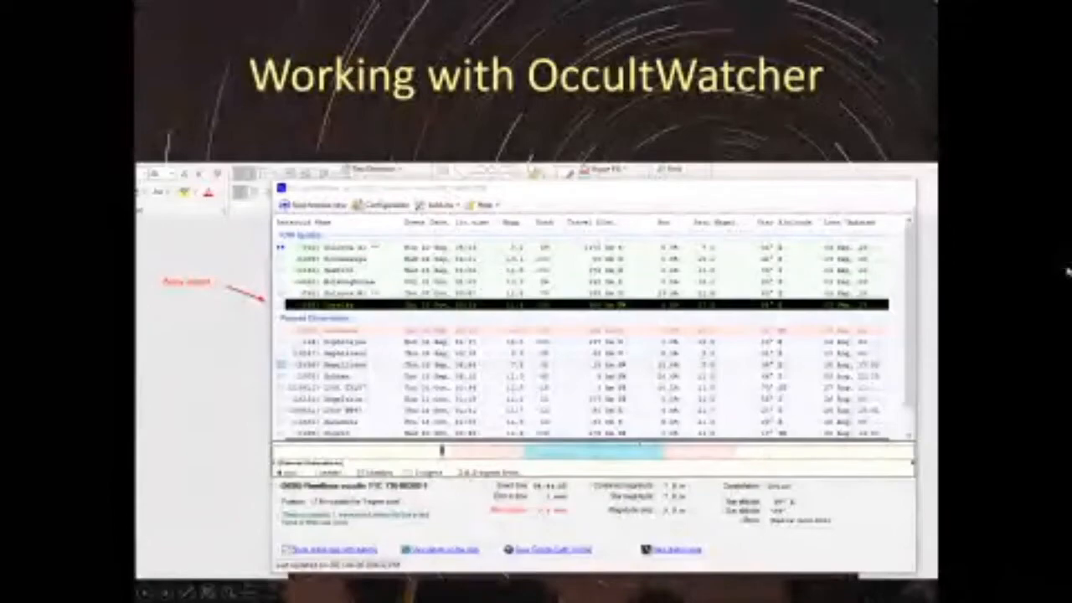
Exit the slide show to return to the open windows
{"action": "key", "text": "Escape"}
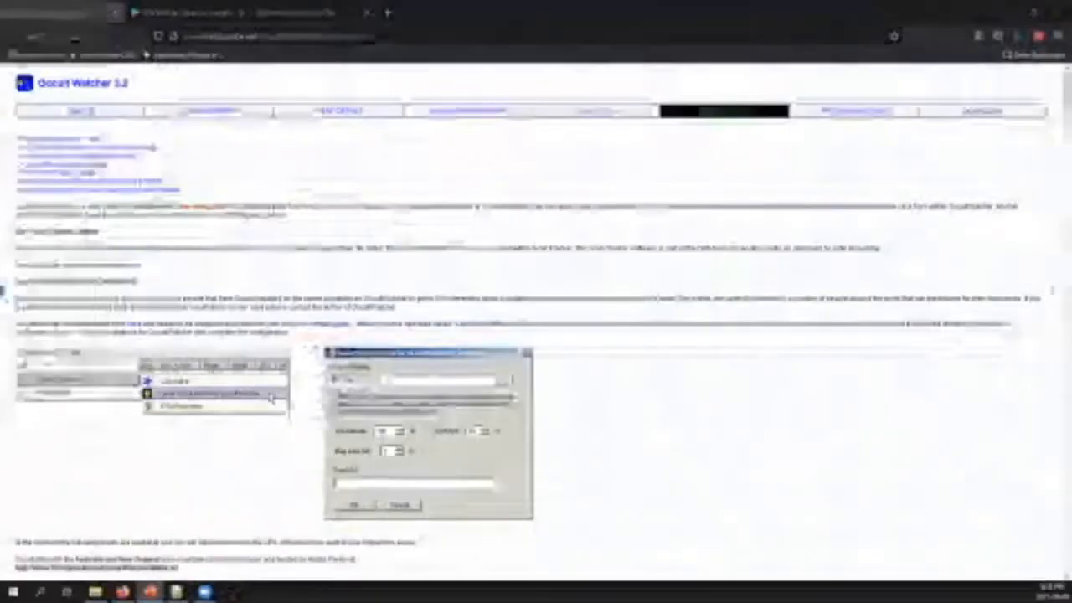
{"action": "left_click", "coordinate": [1046, 593]}
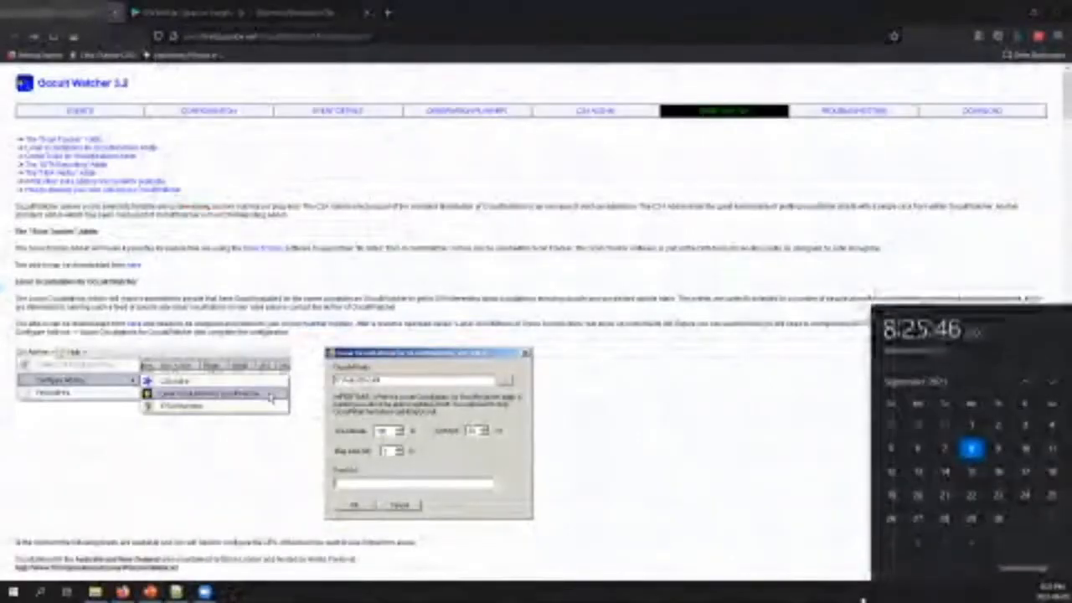
{"action": "left_click", "coordinate": [848, 593]}
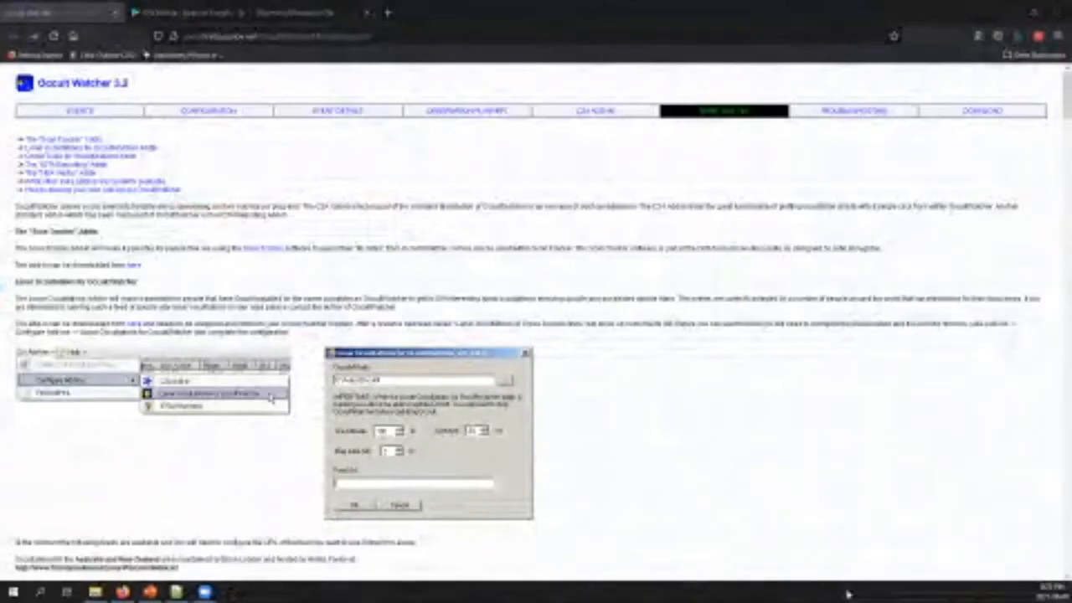
{"action": "right_click", "coordinate": [847, 593]}
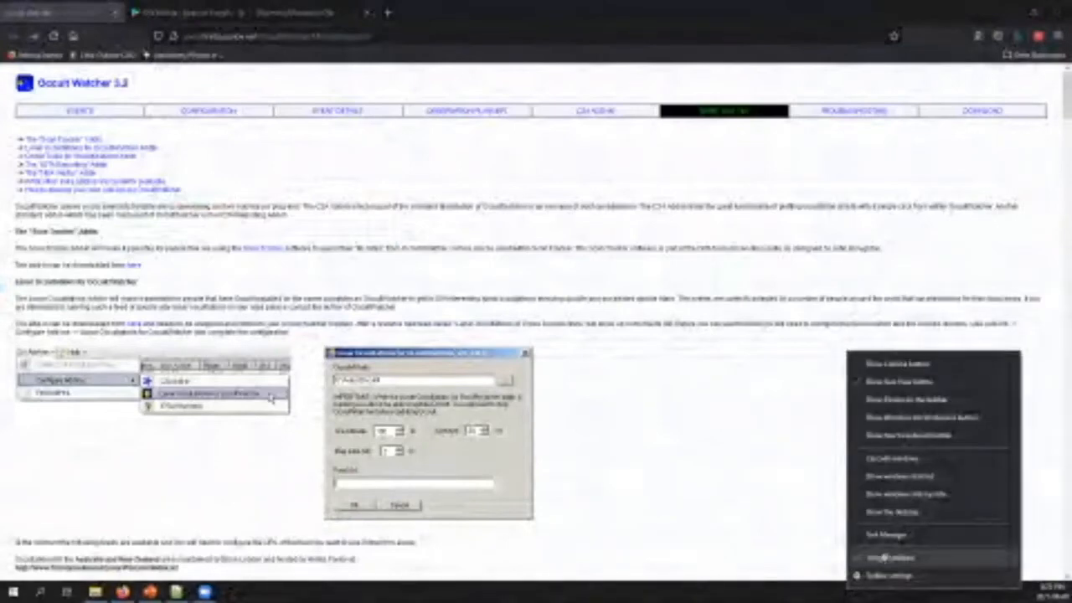
{"action": "left_click", "coordinate": [800, 483]}
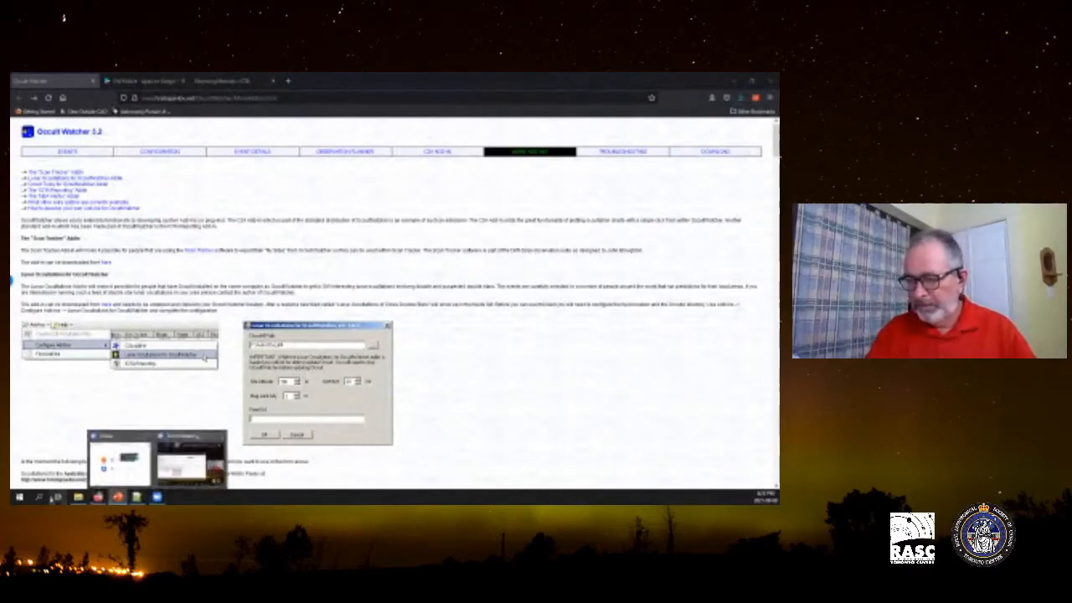
Launch Occult Watcher and reposition its window over the web page
{"action": "left_click", "coordinate": [20, 498]}
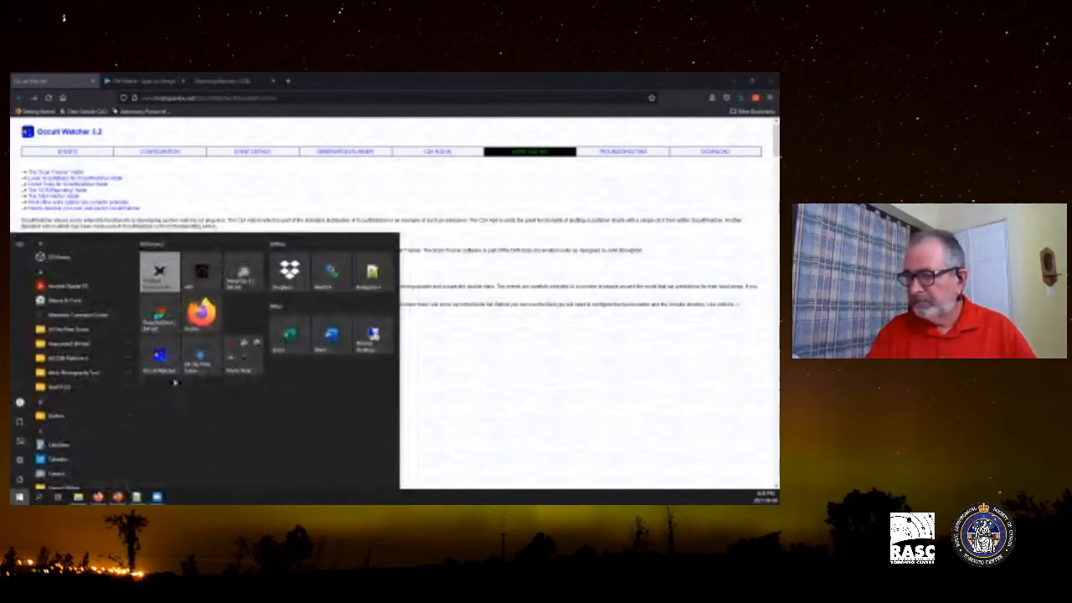
{"action": "right_click", "coordinate": [161, 359]}
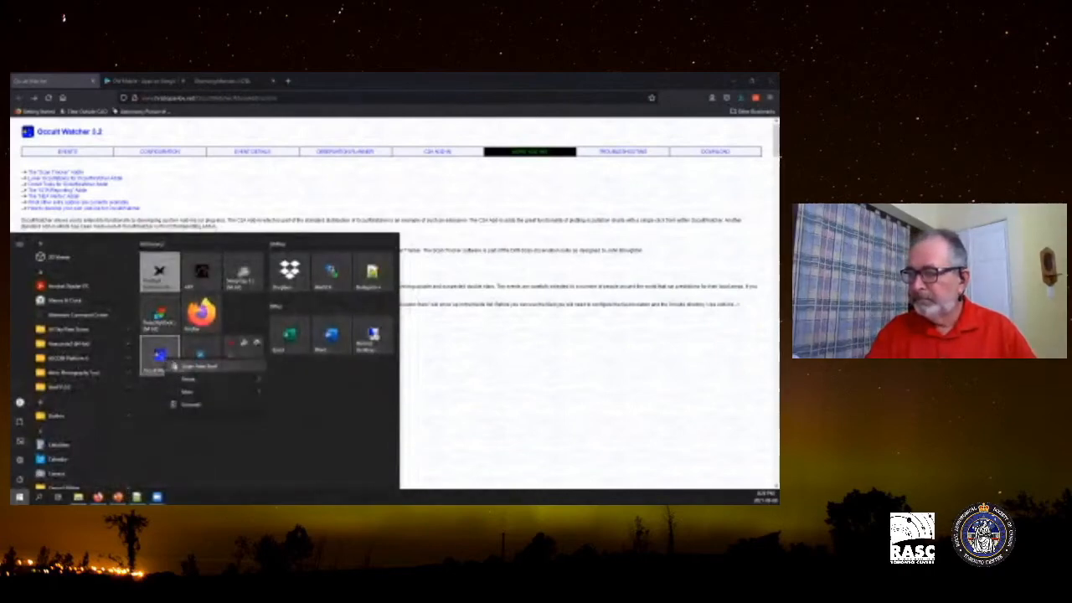
{"action": "left_click", "coordinate": [160, 356]}
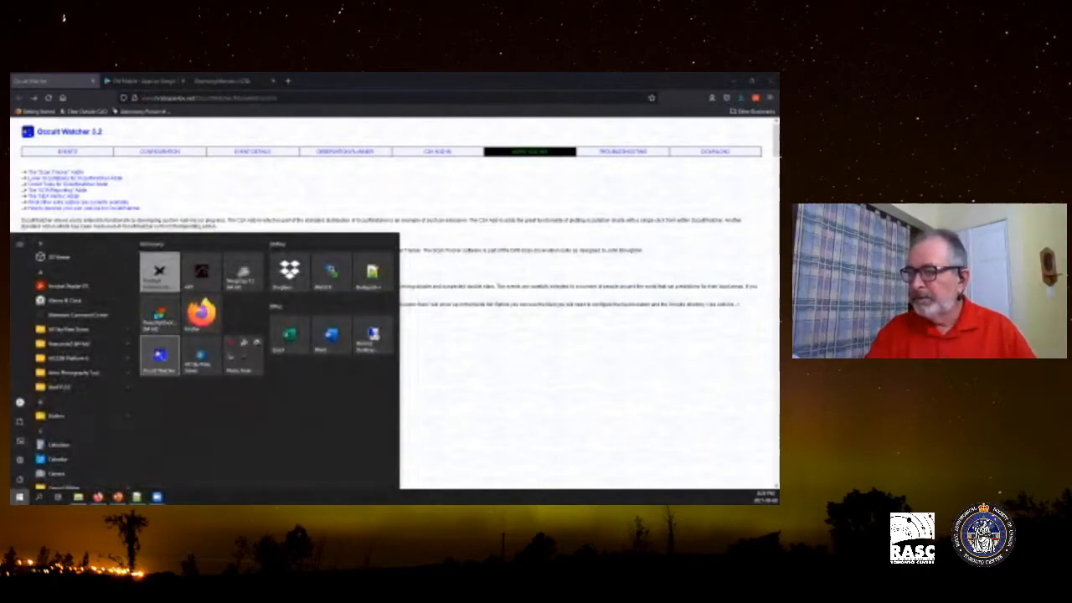
{"action": "left_click", "coordinate": [160, 355]}
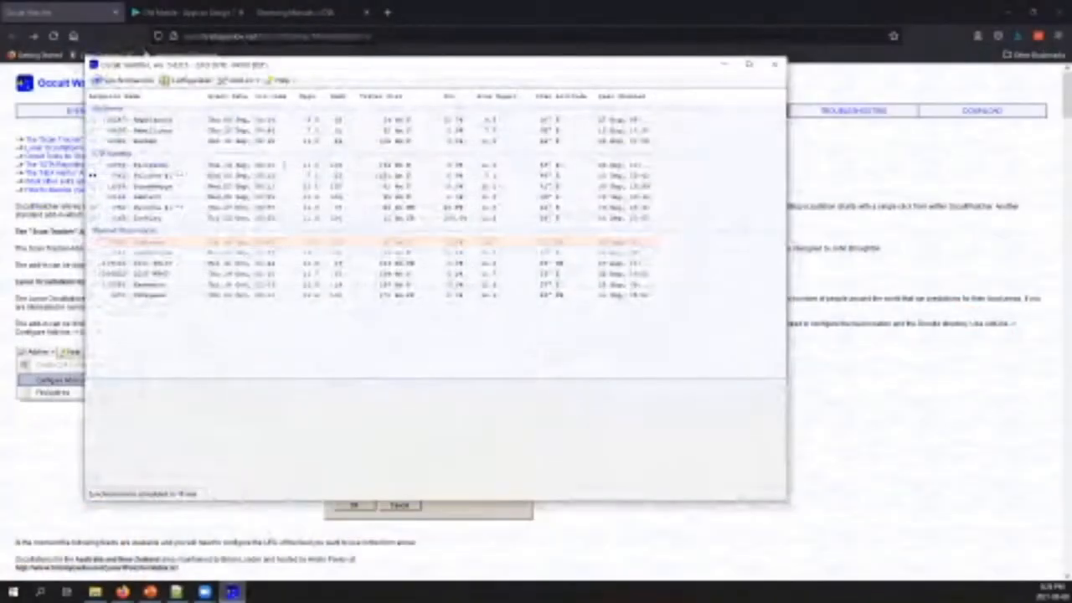
{"action": "left_click_drag", "start_coordinate": [373, 69], "coordinate": [420, 66]}
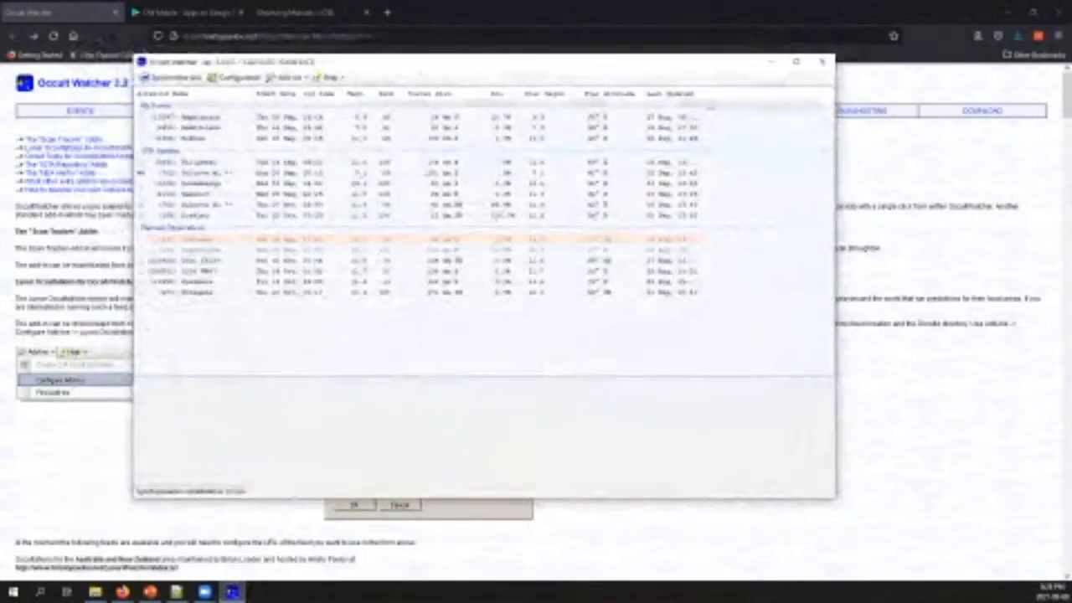
{"action": "left_click", "coordinate": [823, 64]}
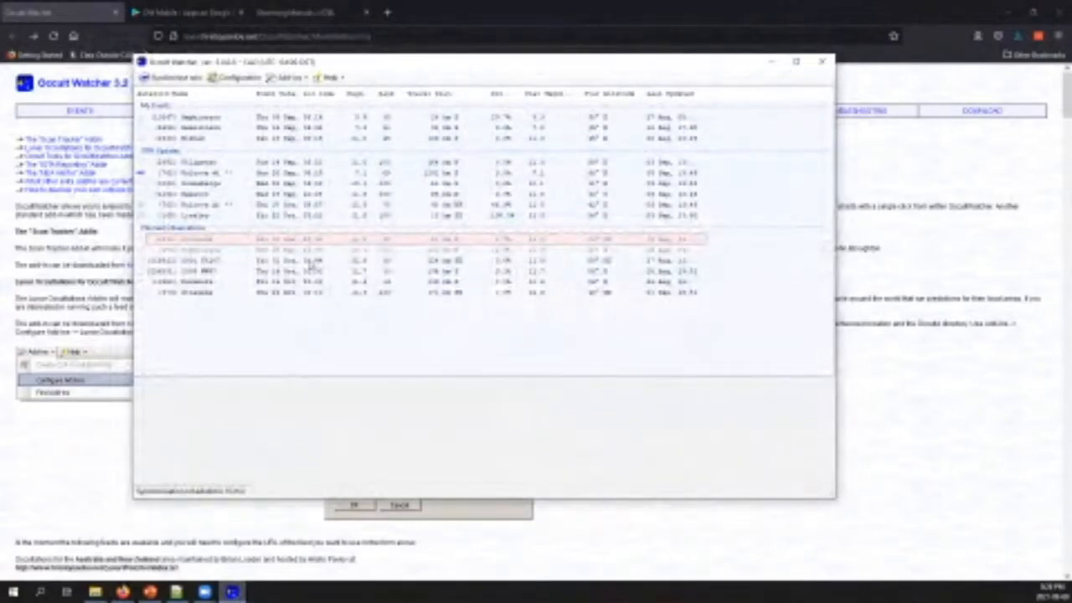
Check a planned observation's details and examine the Sonneberga occultation path on the online map with stations
{"action": "left_click", "coordinate": [310, 260]}
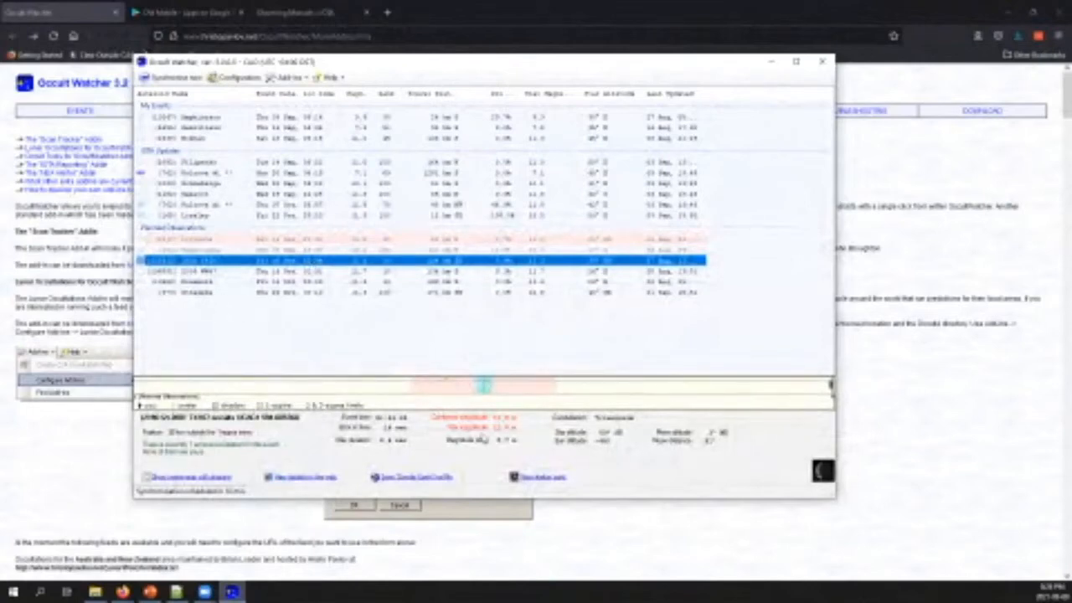
{"action": "left_click", "coordinate": [314, 186]}
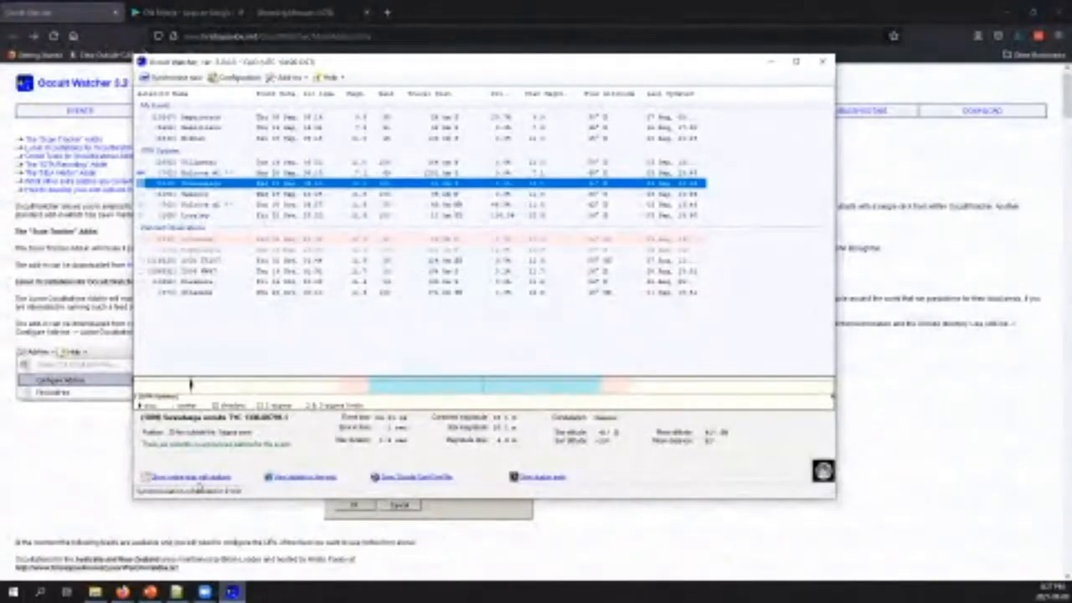
{"action": "left_click", "coordinate": [201, 479]}
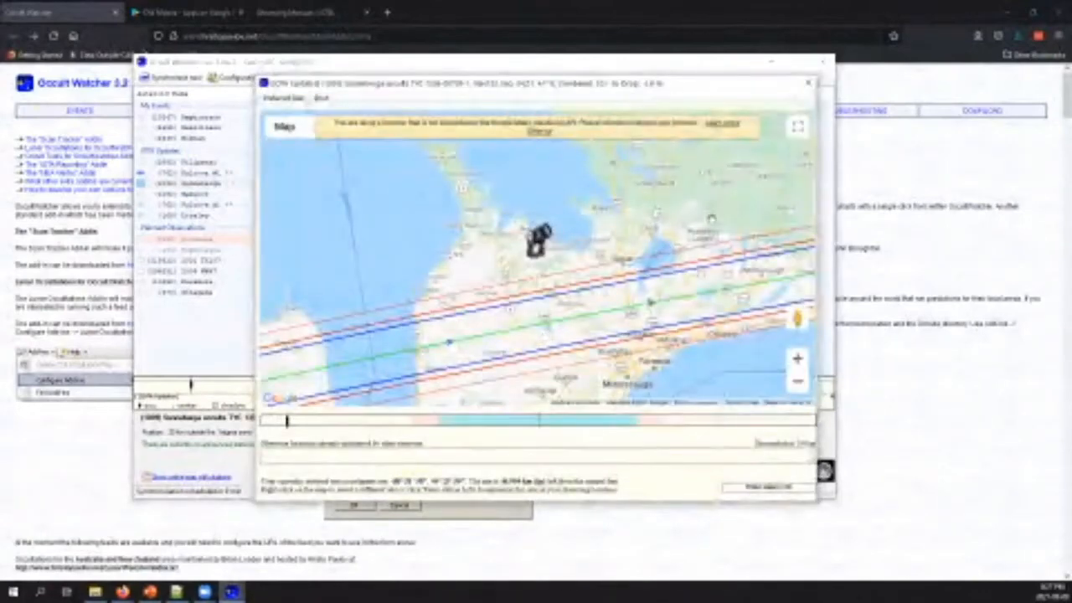
{"action": "mouse_move", "coordinate": [712, 218]}
{"action": "left_mouse_down"}
{"action": "mouse_move", "coordinate": [564, 194]}
{"action": "mouse_move", "coordinate": [505, 211]}
{"action": "left_mouse_up"}
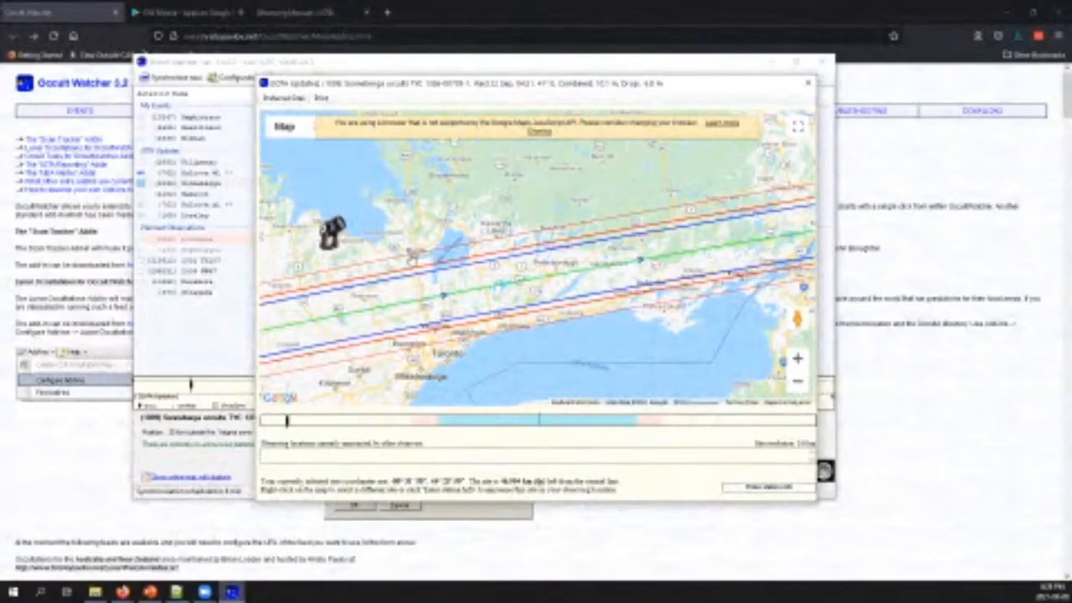
{"action": "left_click", "coordinate": [809, 83]}
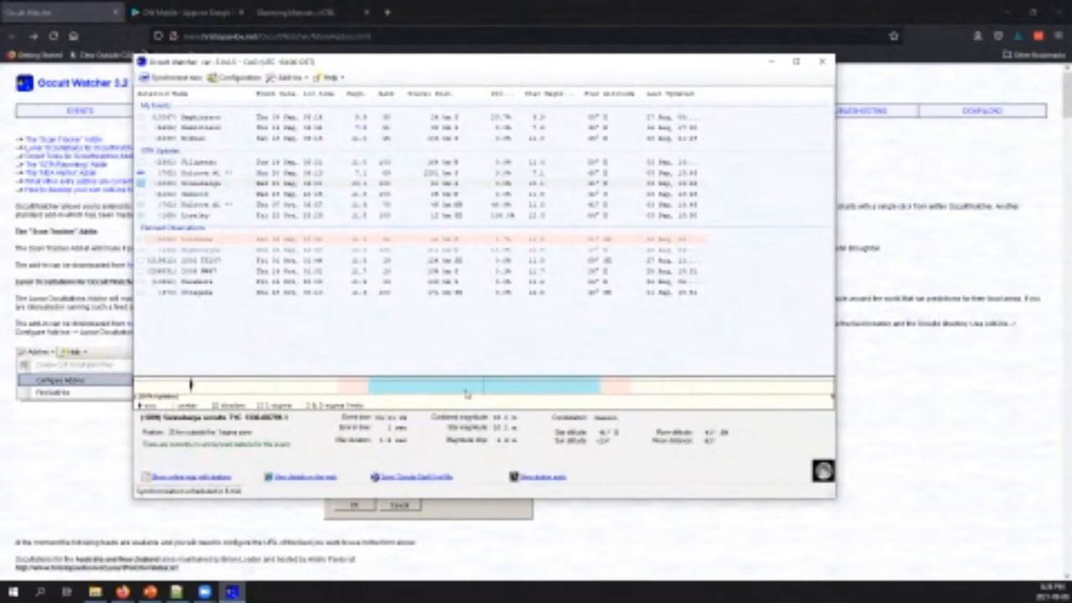
Examine the observing stations announced along the Loreley event's shadow path
{"action": "left_click", "coordinate": [333, 218]}
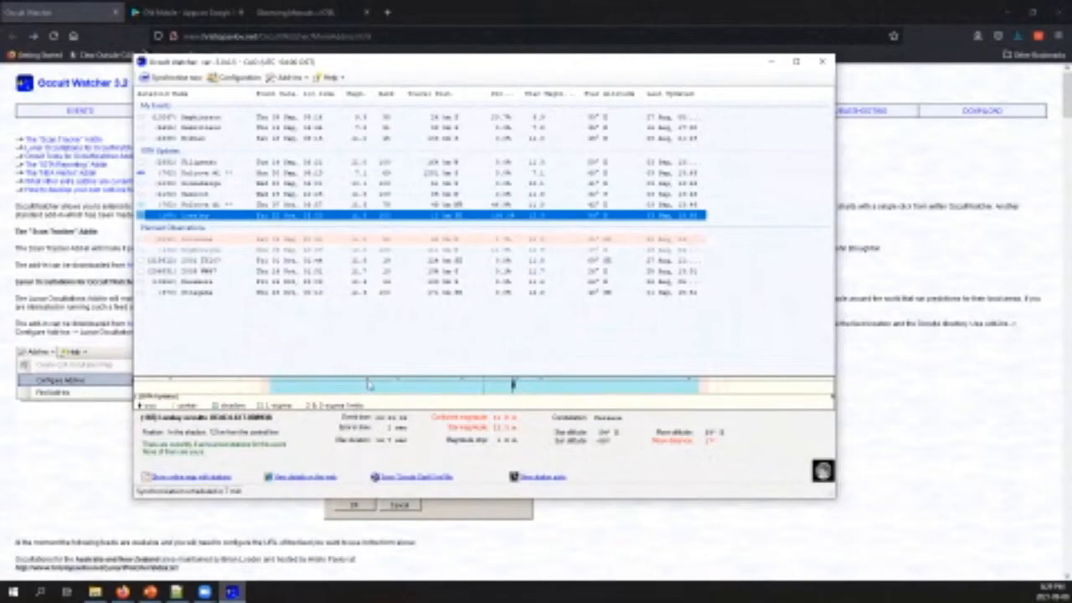
{"action": "mouse_move", "coordinate": [369, 383]}
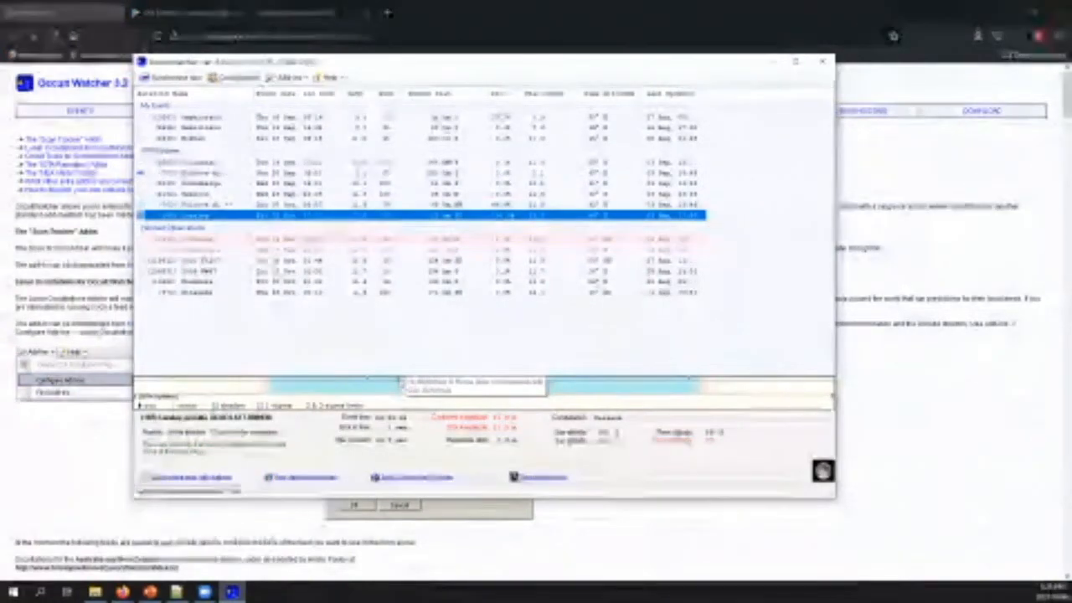
{"action": "mouse_move", "coordinate": [463, 383]}
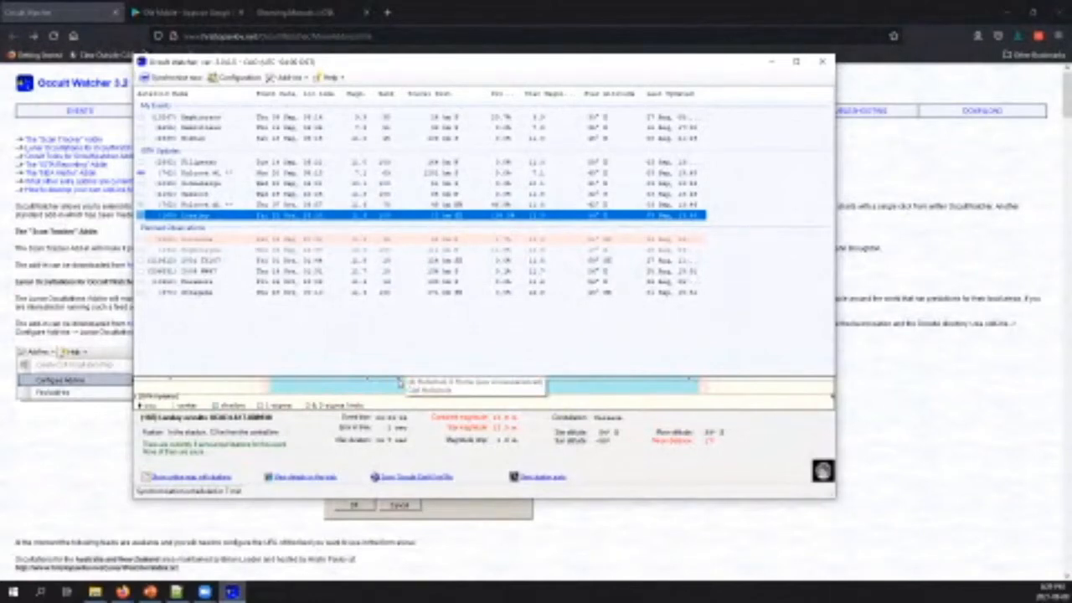
{"action": "mouse_move", "coordinate": [516, 384]}
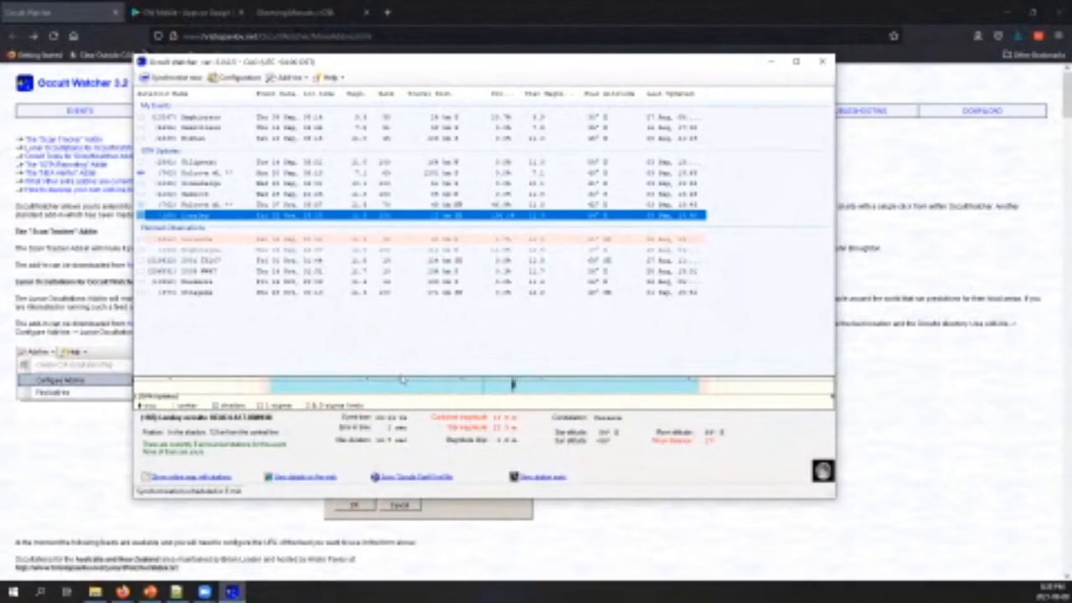
Add the Loreley event to My Events with the Toronto - Home observing site and submit the station
{"action": "right_click", "coordinate": [229, 222]}
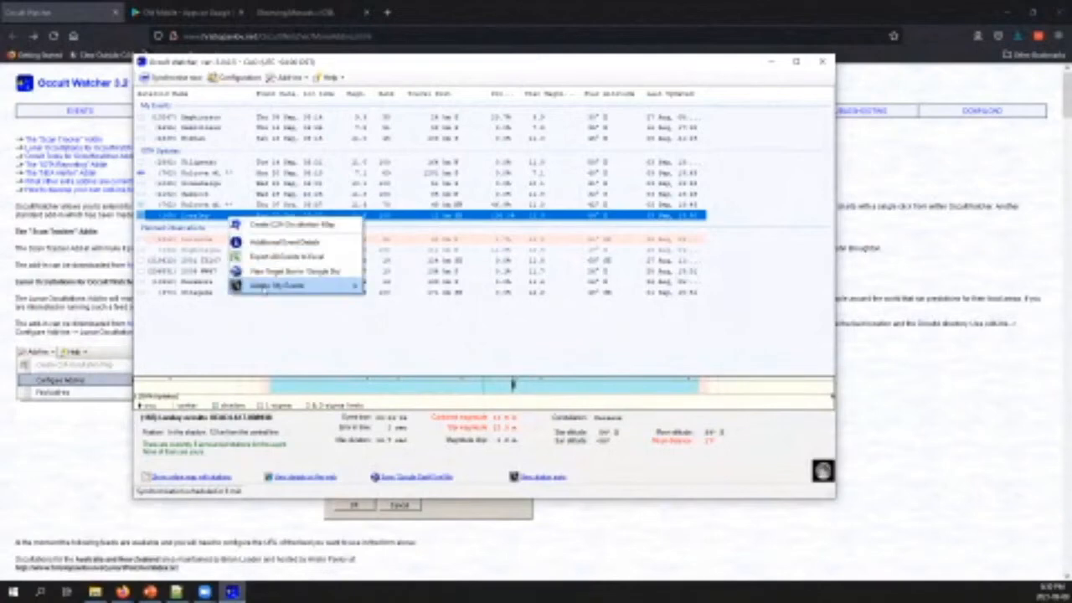
{"action": "mouse_move", "coordinate": [265, 287]}
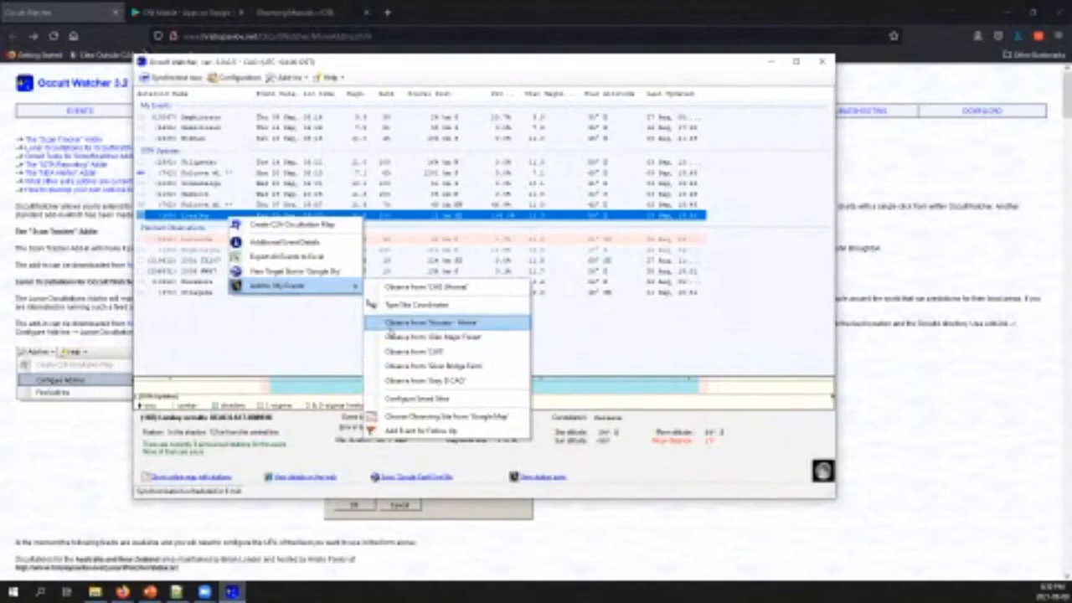
{"action": "left_click", "coordinate": [391, 325]}
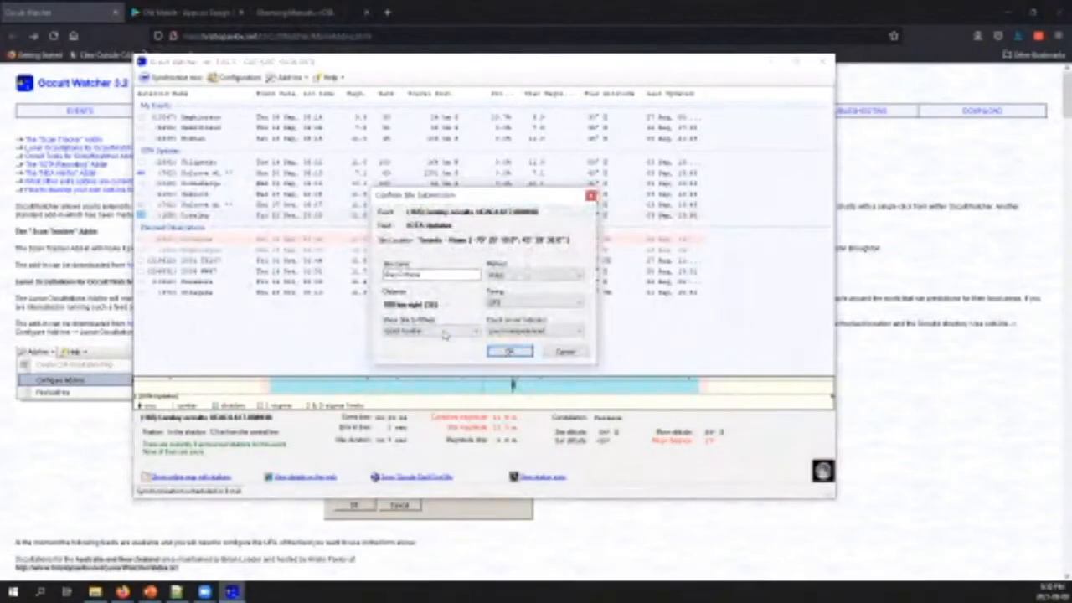
{"action": "left_click", "coordinate": [510, 352]}
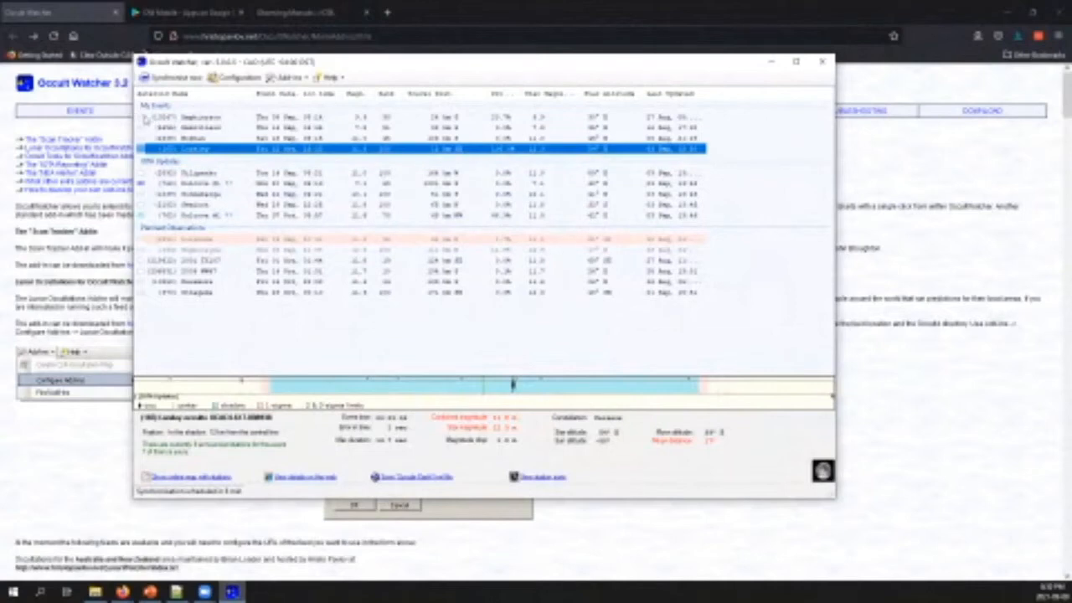
Check the path position and details of the first My Events occultation and the first Pulcova event
{"action": "left_click", "coordinate": [197, 117]}
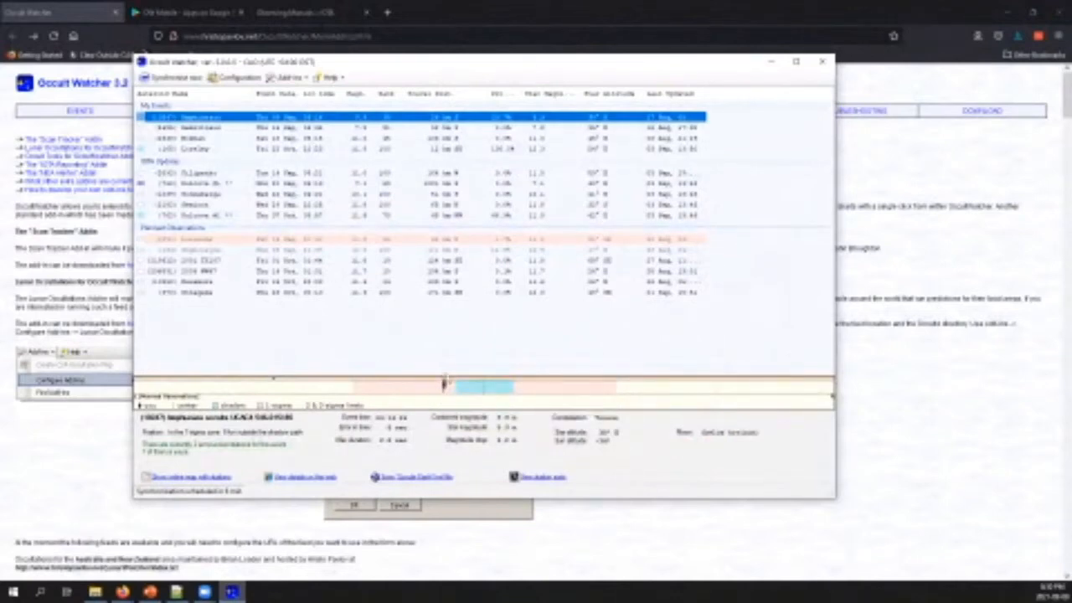
{"action": "mouse_move", "coordinate": [445, 384]}
{"action": "left_click", "coordinate": [153, 184]}
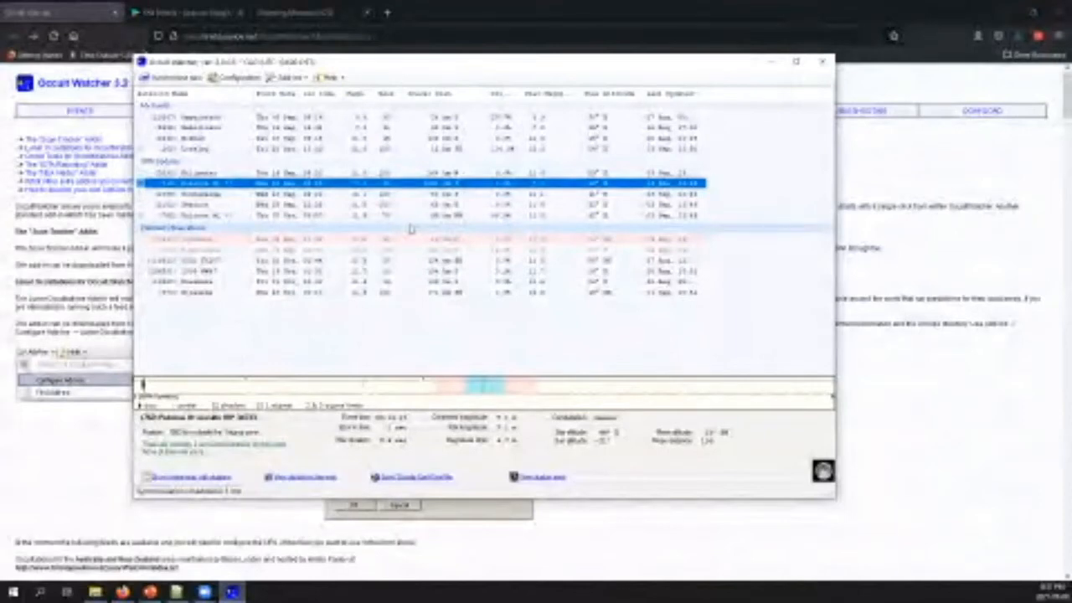
Open the configuration and look through the columns available for the event list
{"action": "left_click", "coordinate": [224, 77]}
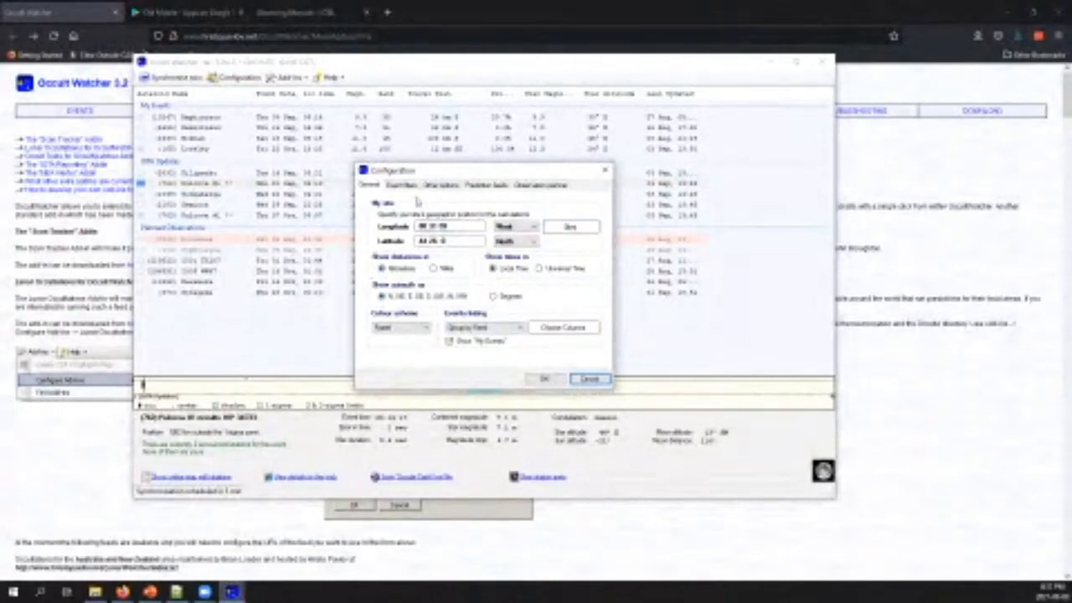
{"action": "left_click", "coordinate": [550, 330]}
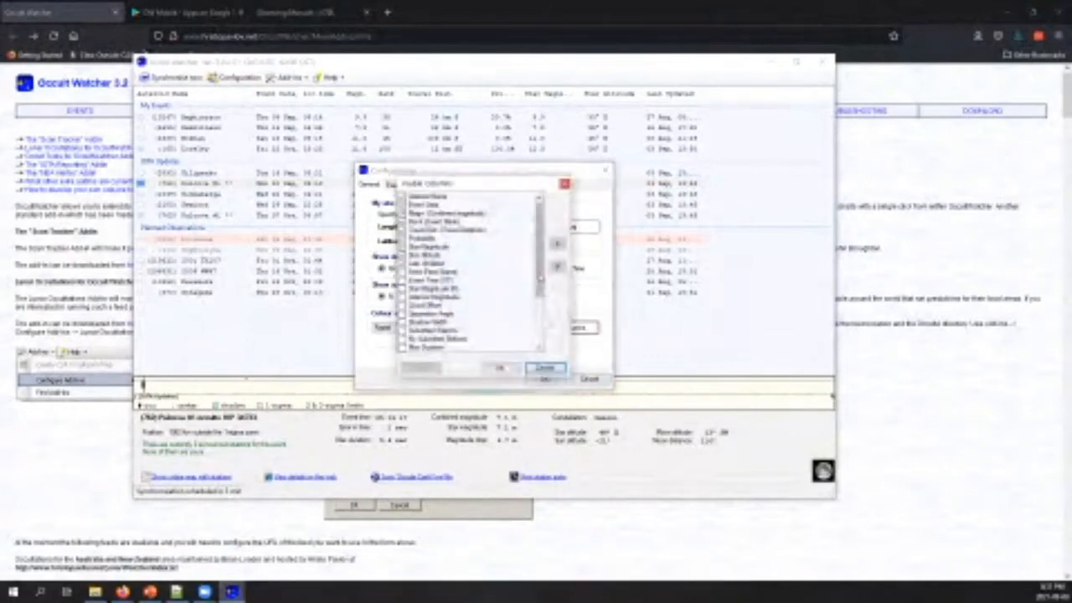
{"action": "left_click_drag", "start_coordinate": [540, 273], "coordinate": [541, 243]}
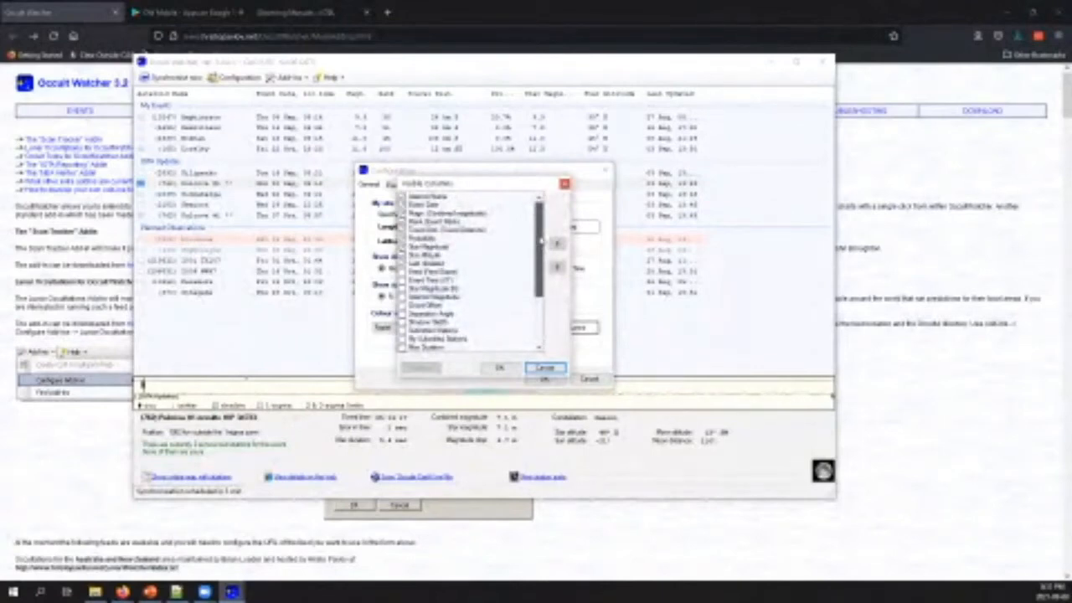
{"action": "left_click_drag", "start_coordinate": [540, 251], "coordinate": [545, 327]}
{"action": "left_click", "coordinate": [546, 368]}
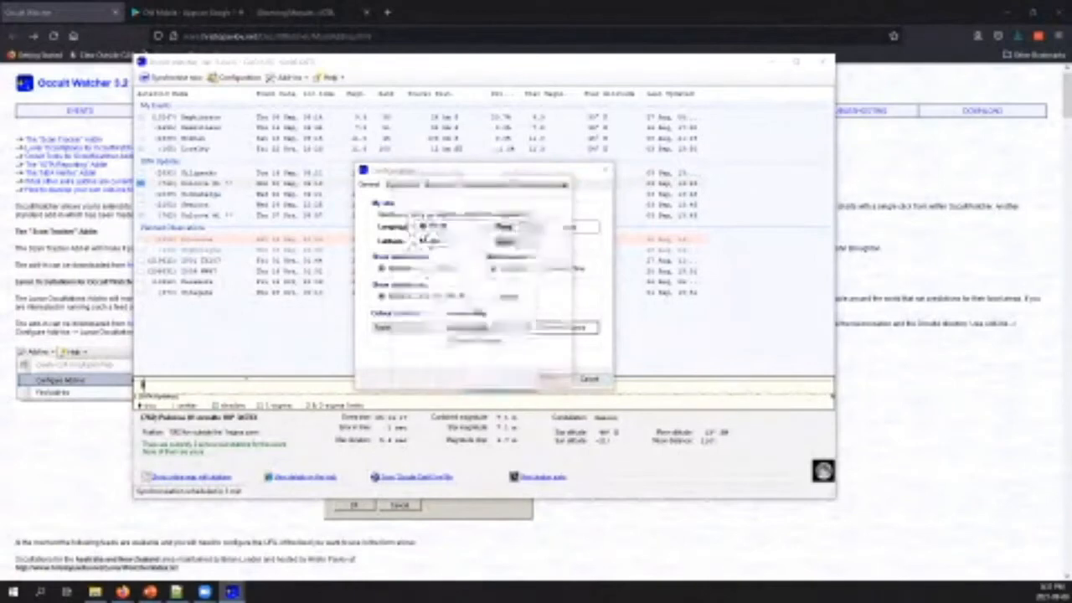
Review the default event filter's distance, magnitude, altitude, shadow and rank limits and the list of selectable filters
{"action": "left_click", "coordinate": [402, 185]}
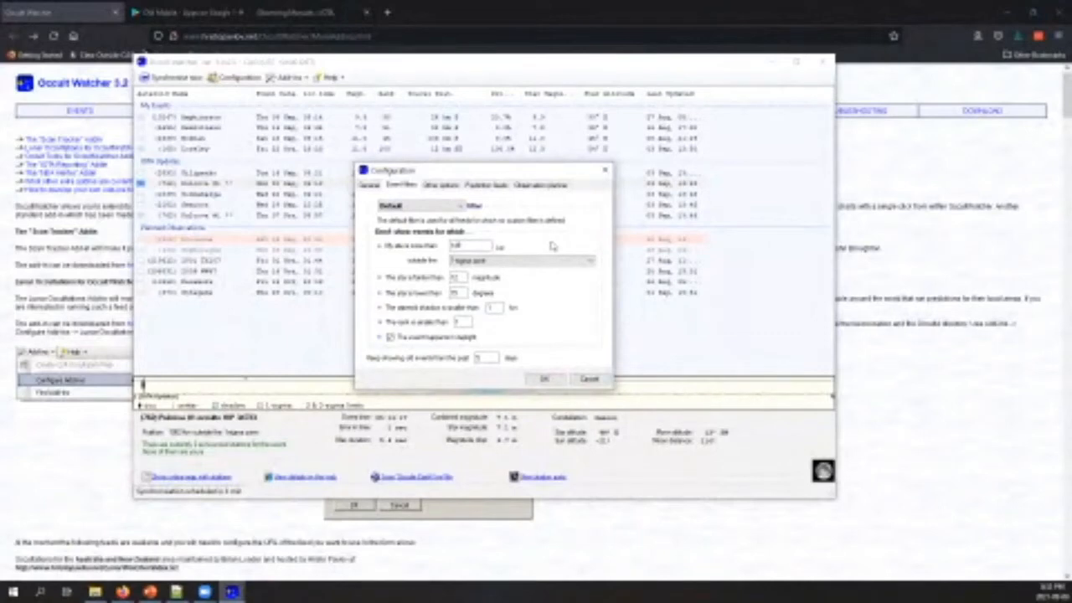
{"action": "left_click", "coordinate": [472, 246]}
{"action": "key", "text": "BackSpace"}
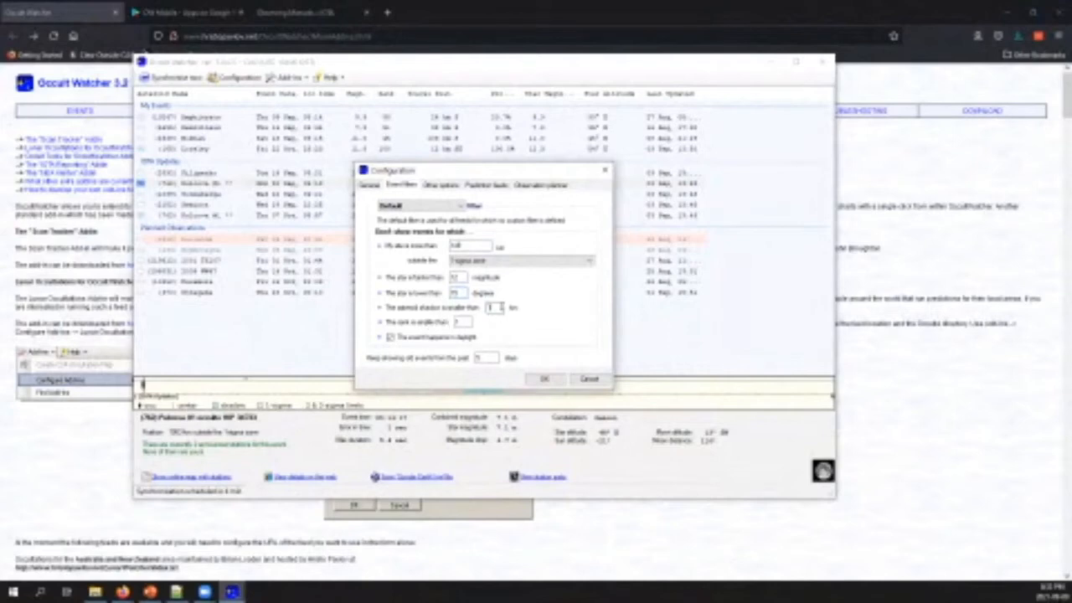
{"action": "left_click", "coordinate": [459, 322]}
{"action": "left_click", "coordinate": [457, 208]}
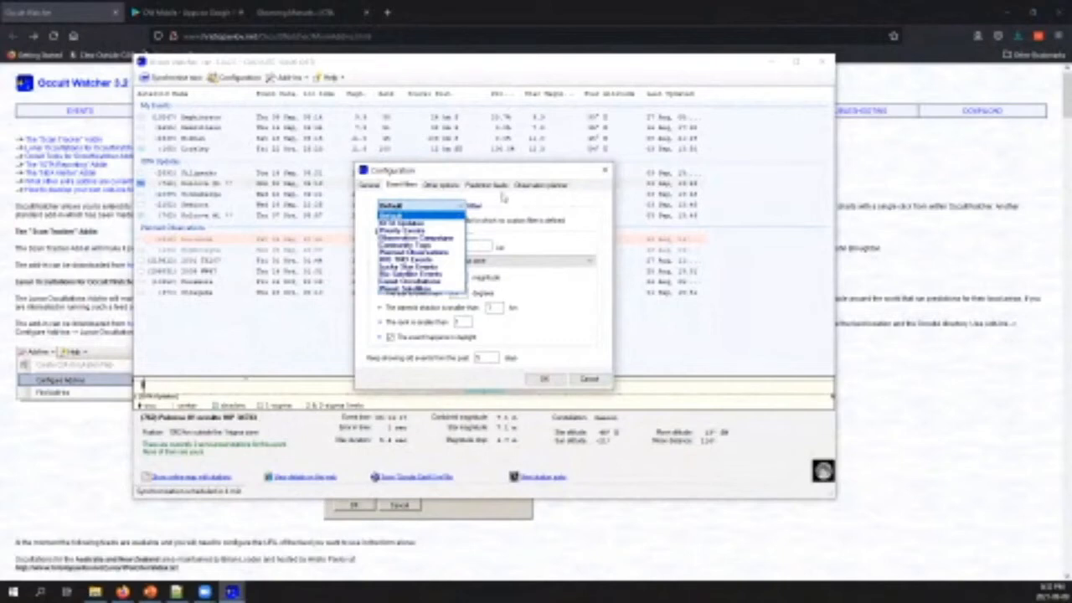
{"action": "left_click", "coordinate": [502, 196]}
Review the other options and read the descriptions of the IOTA Higher Probability Events and North America Lower Magnitude Events prediction feeds
{"action": "left_click", "coordinate": [452, 186]}
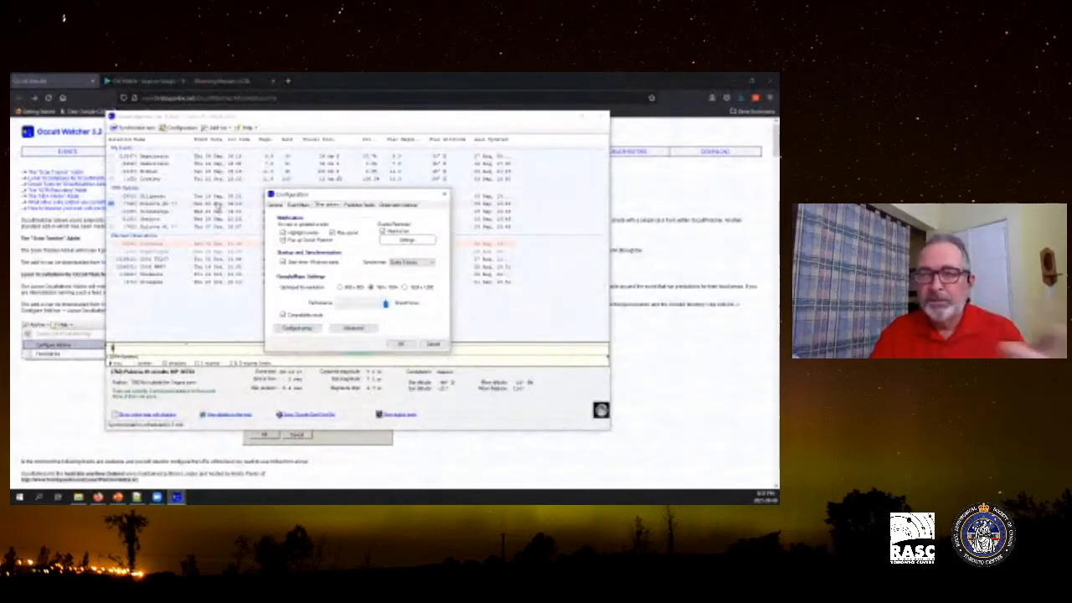
{"action": "left_click", "coordinate": [359, 206]}
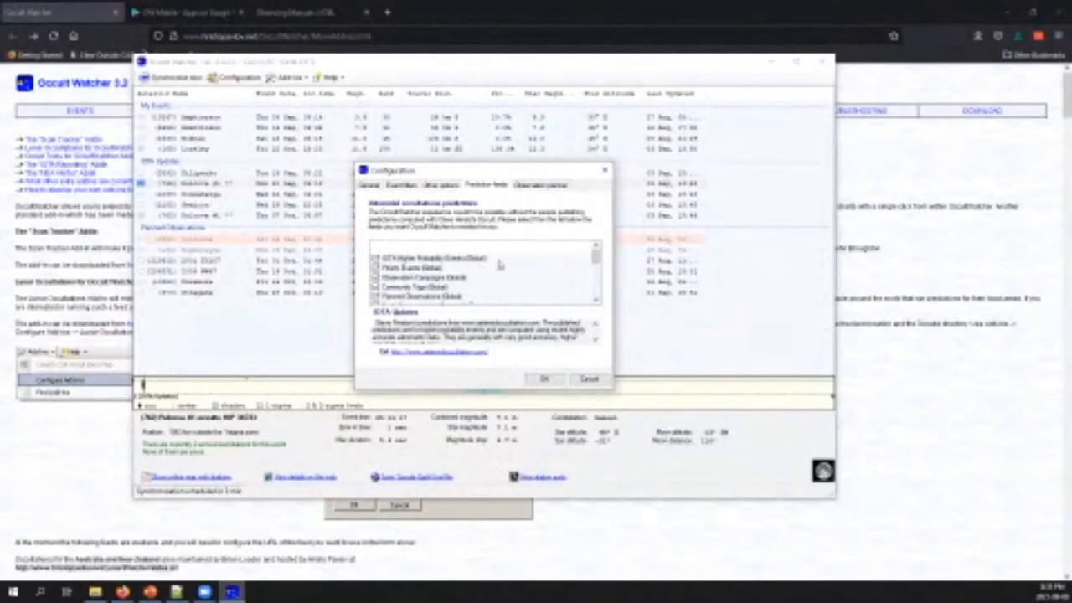
{"action": "left_click", "coordinate": [441, 261]}
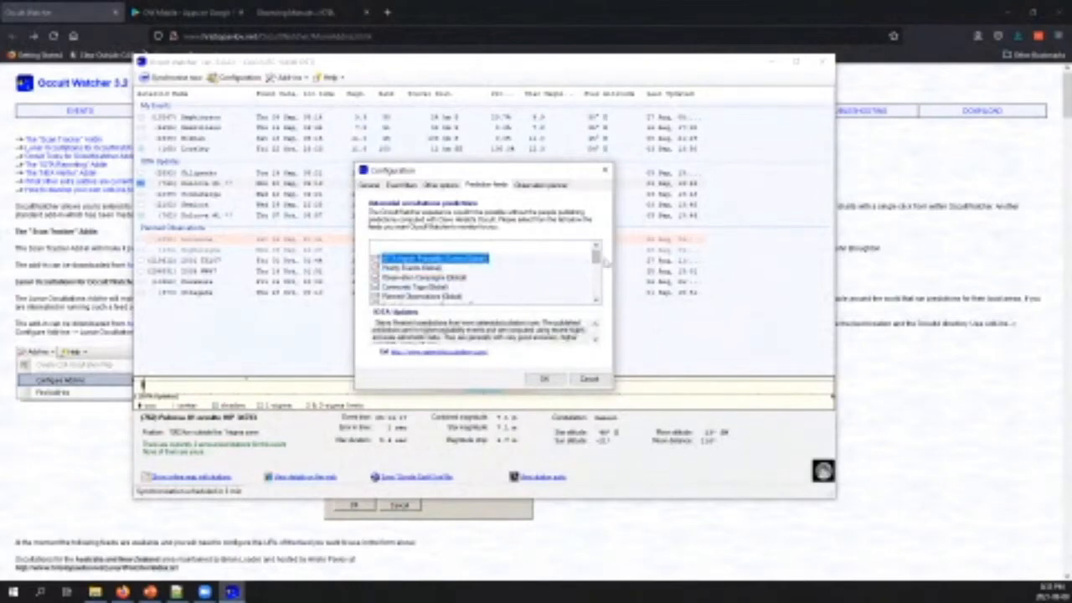
{"action": "left_click_drag", "start_coordinate": [601, 263], "coordinate": [599, 272]}
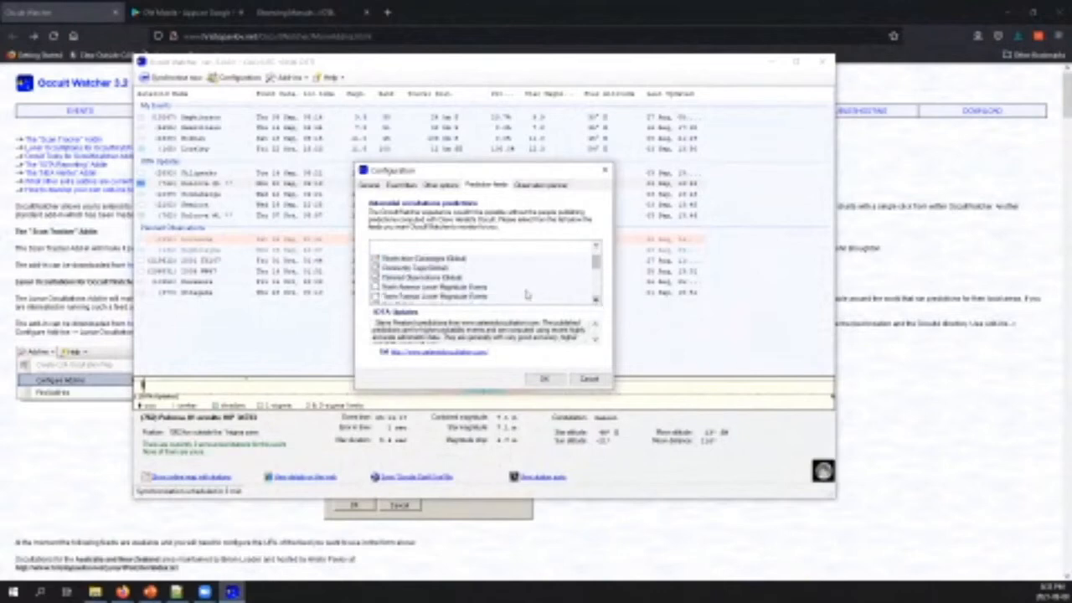
{"action": "left_click", "coordinate": [468, 292]}
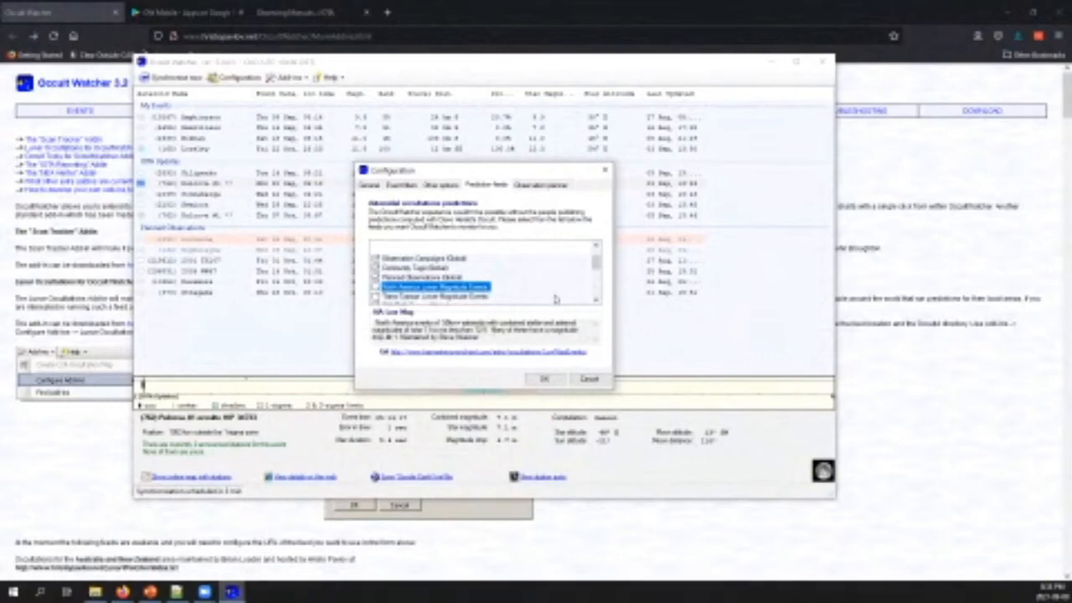
Read the descriptions of the RIO TNO Events and Lucky Star Events prediction feeds
{"action": "left_click", "coordinate": [598, 299]}
{"action": "left_click", "coordinate": [597, 300]}
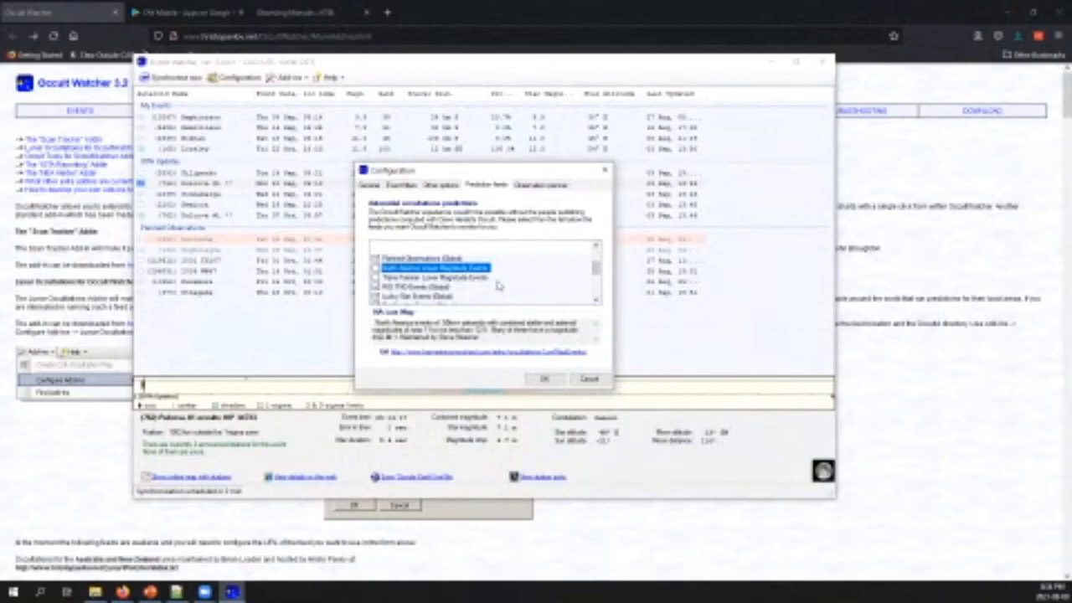
{"action": "left_click", "coordinate": [453, 288]}
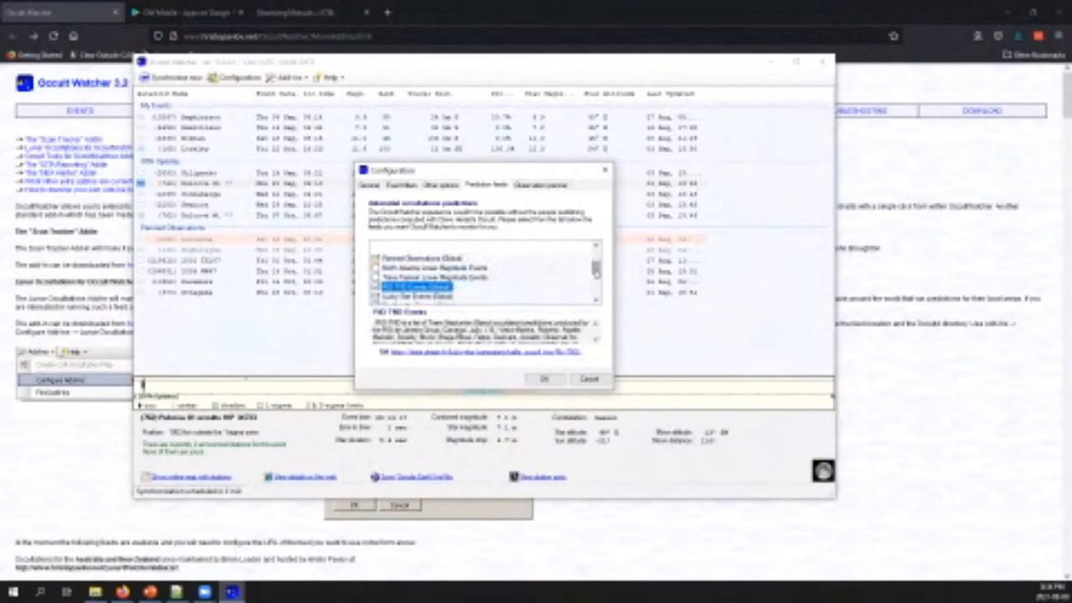
{"action": "left_click_drag", "start_coordinate": [596, 268], "coordinate": [596, 275]}
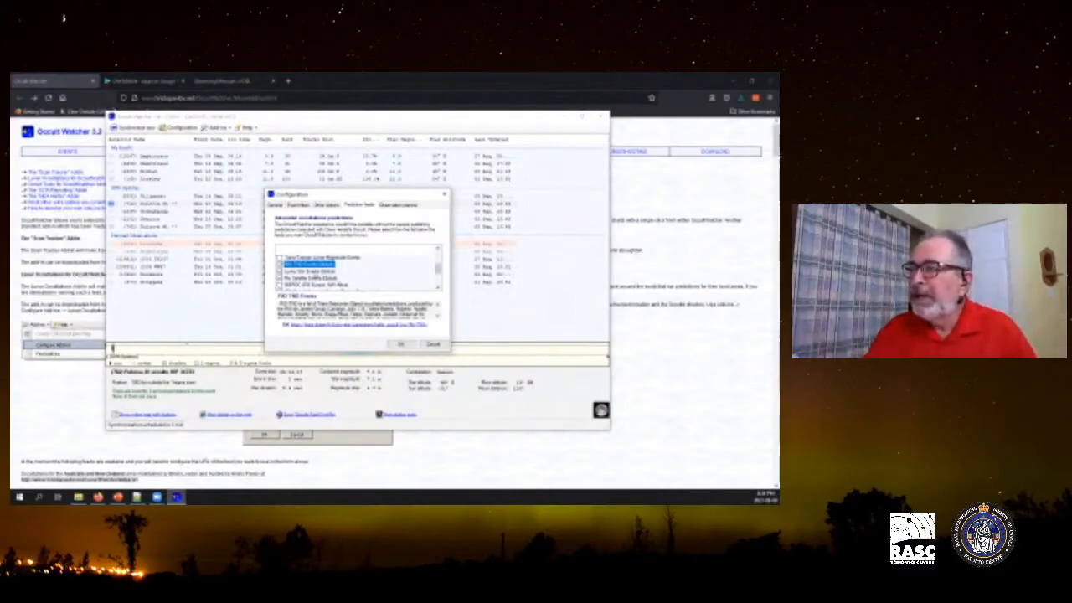
{"action": "left_click", "coordinate": [311, 271]}
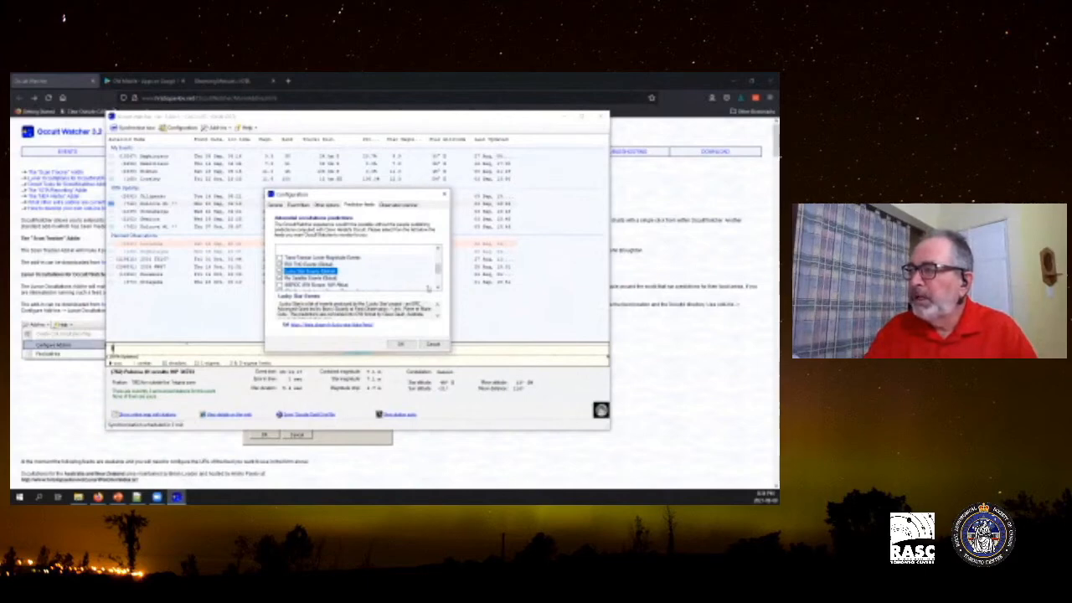
Look through the remaining prediction feeds to the end of the list, and return to its beginning
{"action": "left_click", "coordinate": [437, 288]}
{"action": "left_click", "coordinate": [437, 288]}
{"action": "left_click", "coordinate": [437, 288]}
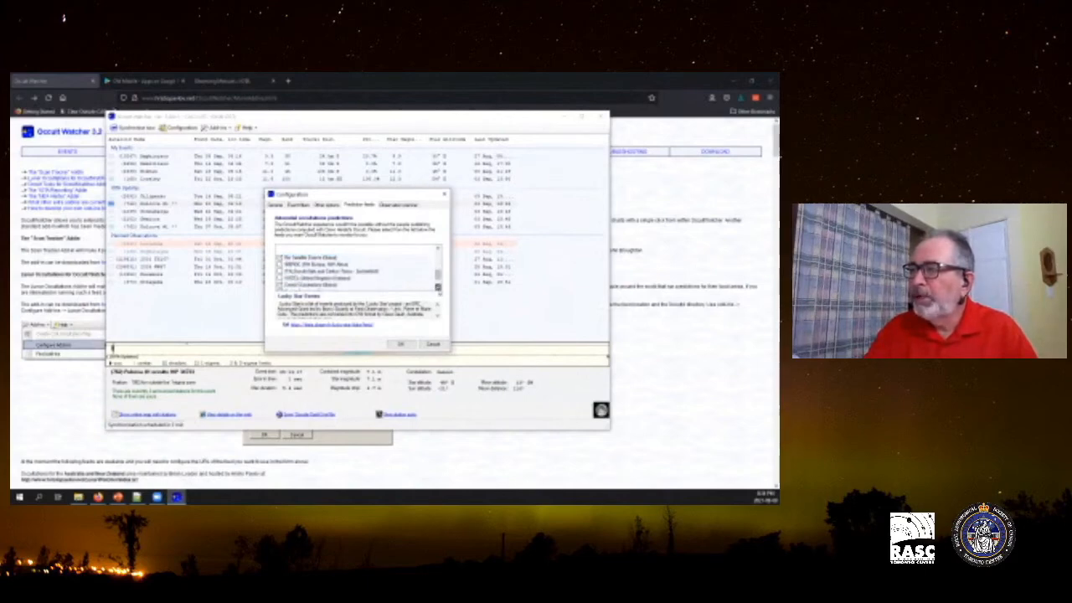
{"action": "left_click", "coordinate": [437, 289]}
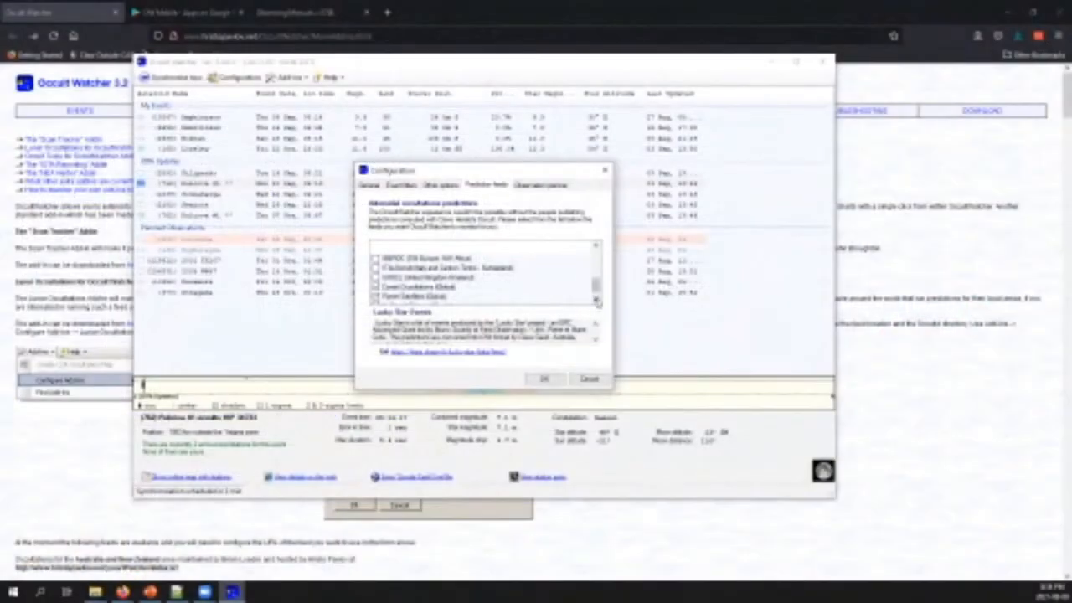
{"action": "left_click", "coordinate": [596, 301]}
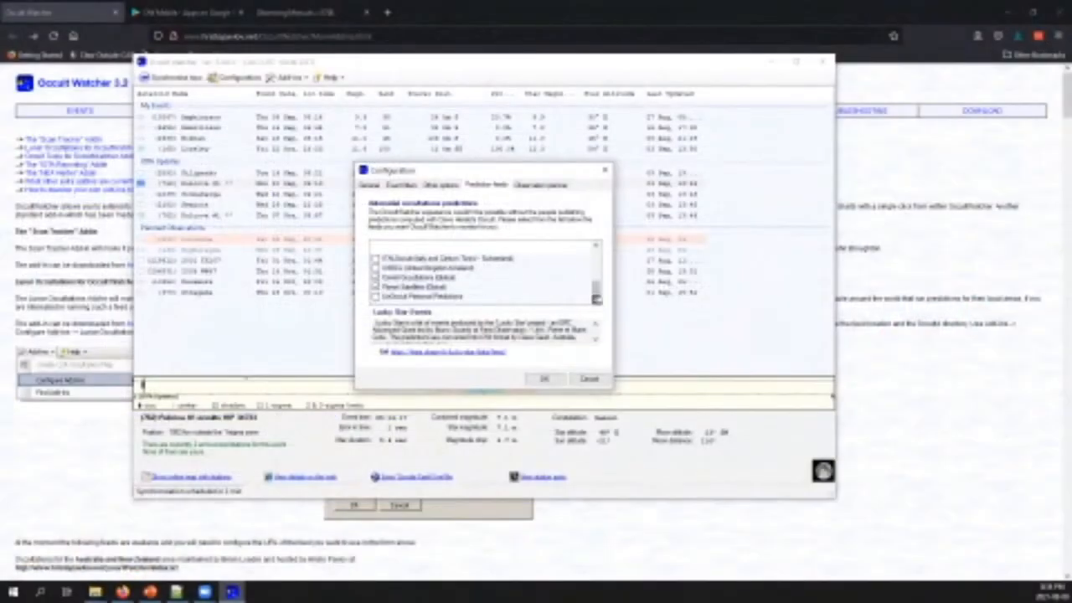
{"action": "left_click", "coordinate": [597, 270]}
{"action": "left_click_drag", "start_coordinate": [597, 270], "coordinate": [597, 253]}
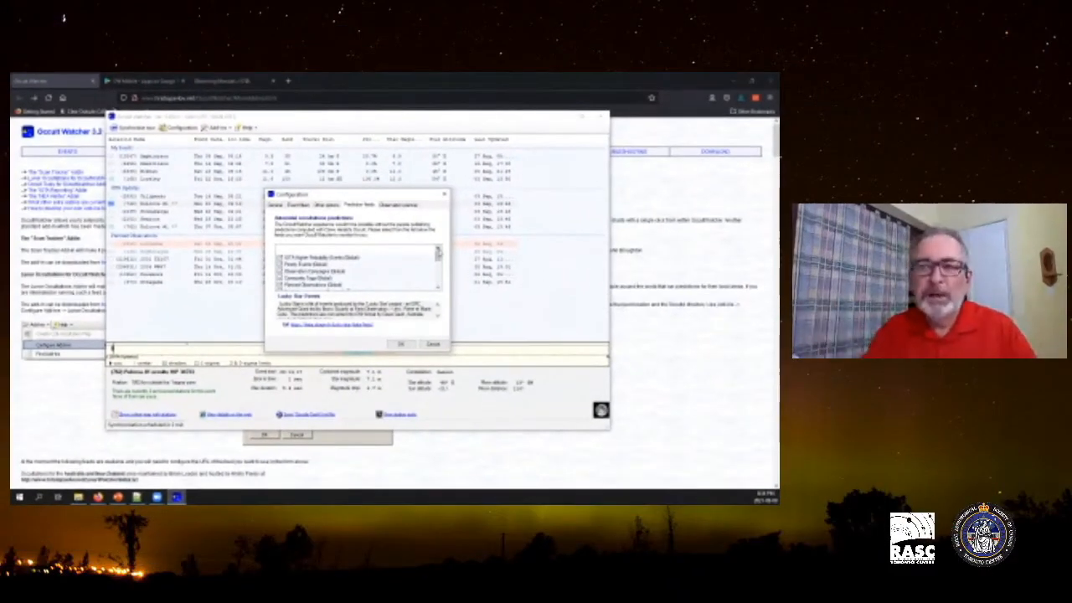
Check the observation planner account settings and close the configuration without saving
{"action": "left_click", "coordinate": [393, 205]}
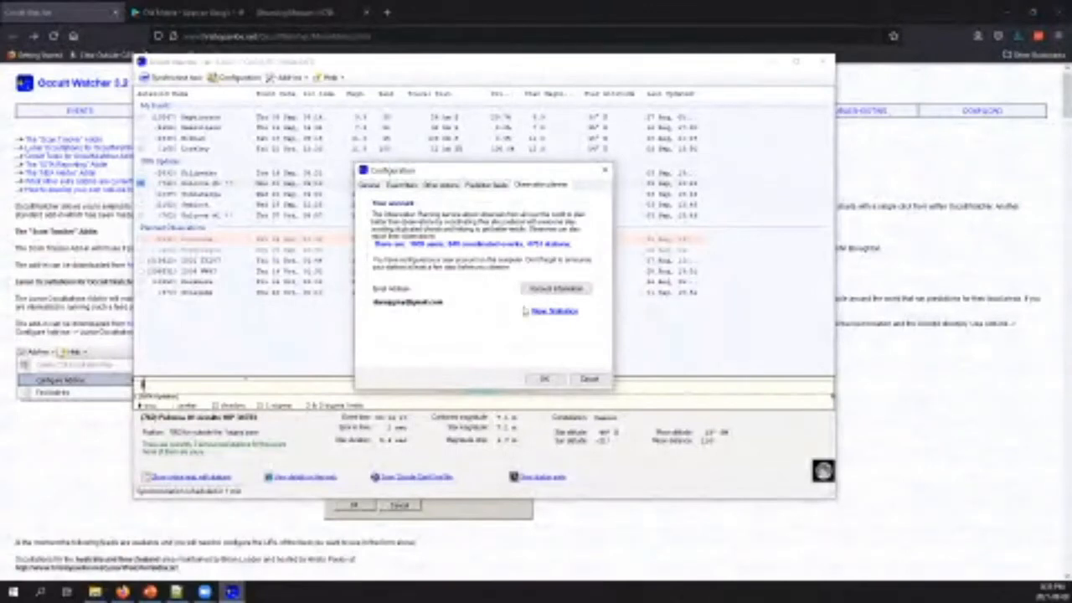
{"action": "left_click", "coordinate": [588, 380]}
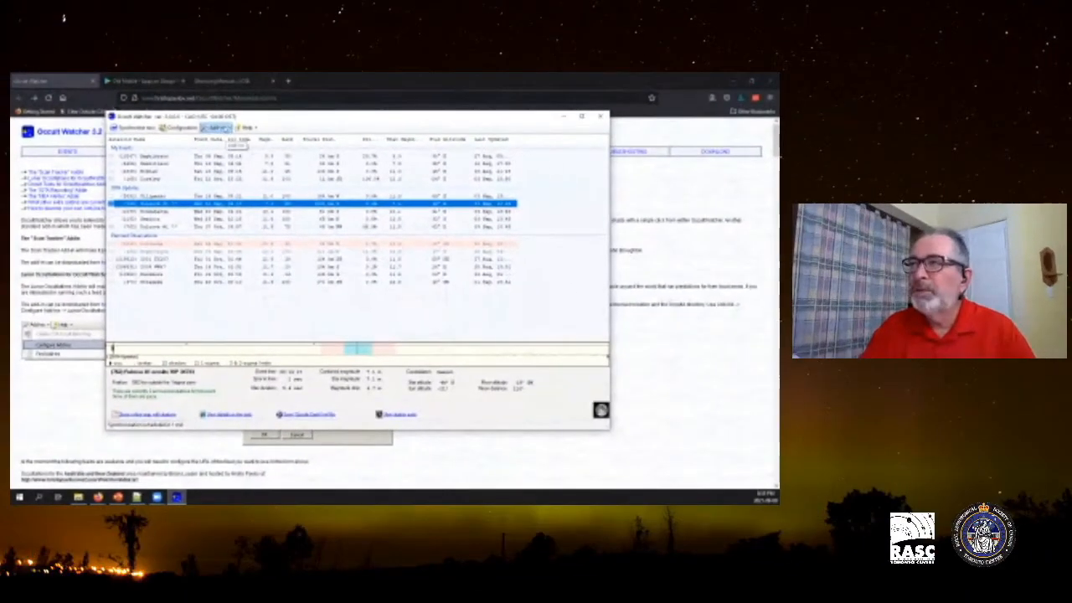
Look through the configurable add-ins and the available help, language, update and release notes options
{"action": "left_click", "coordinate": [289, 78]}
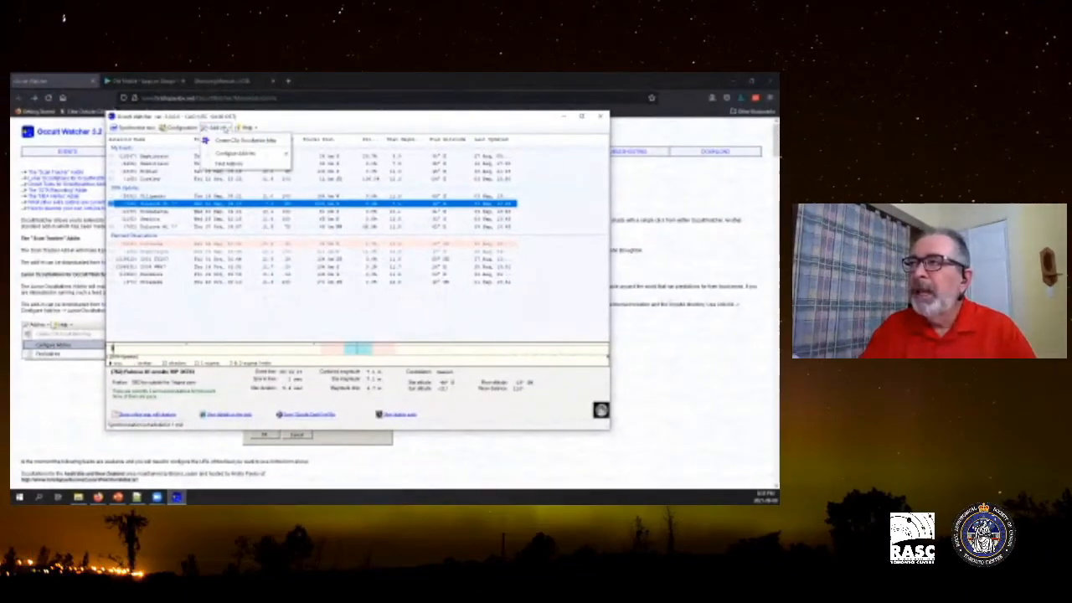
{"action": "mouse_move", "coordinate": [243, 154]}
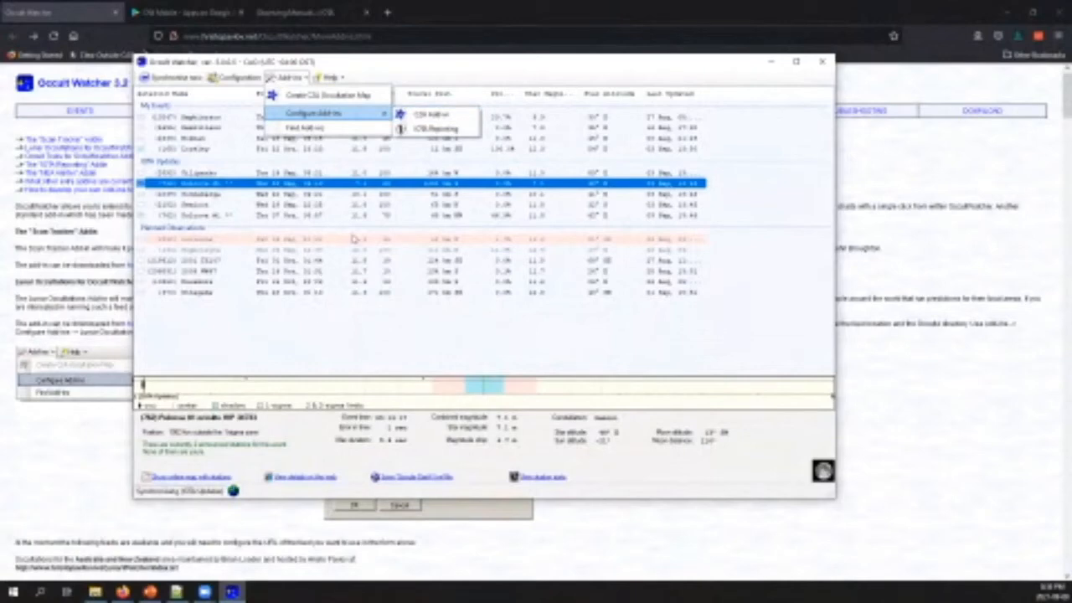
{"action": "left_click", "coordinate": [337, 78]}
{"action": "left_click", "coordinate": [335, 78]}
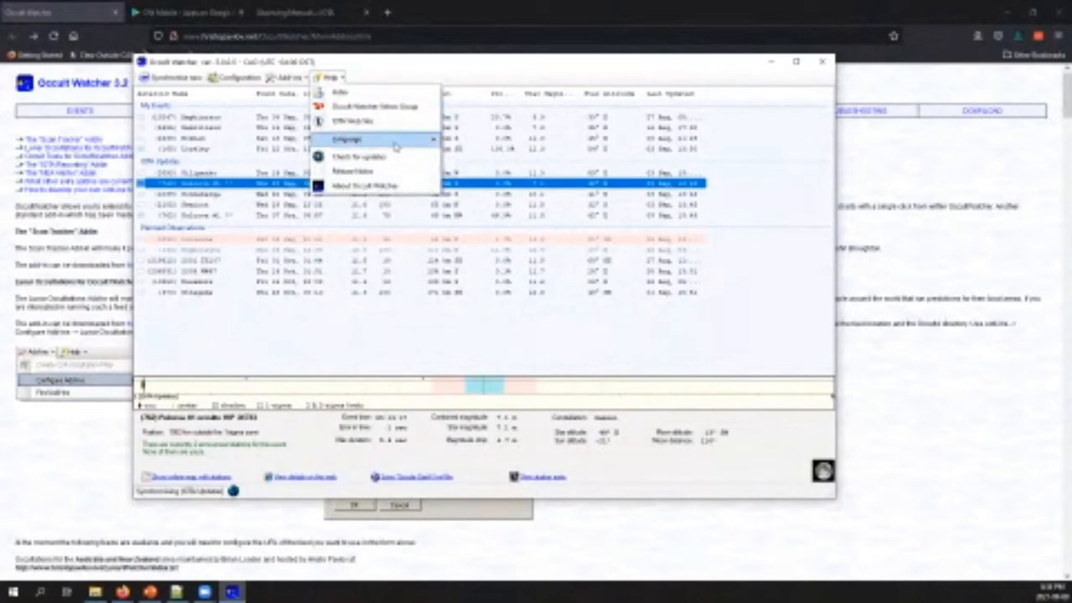
{"action": "mouse_move", "coordinate": [395, 146]}
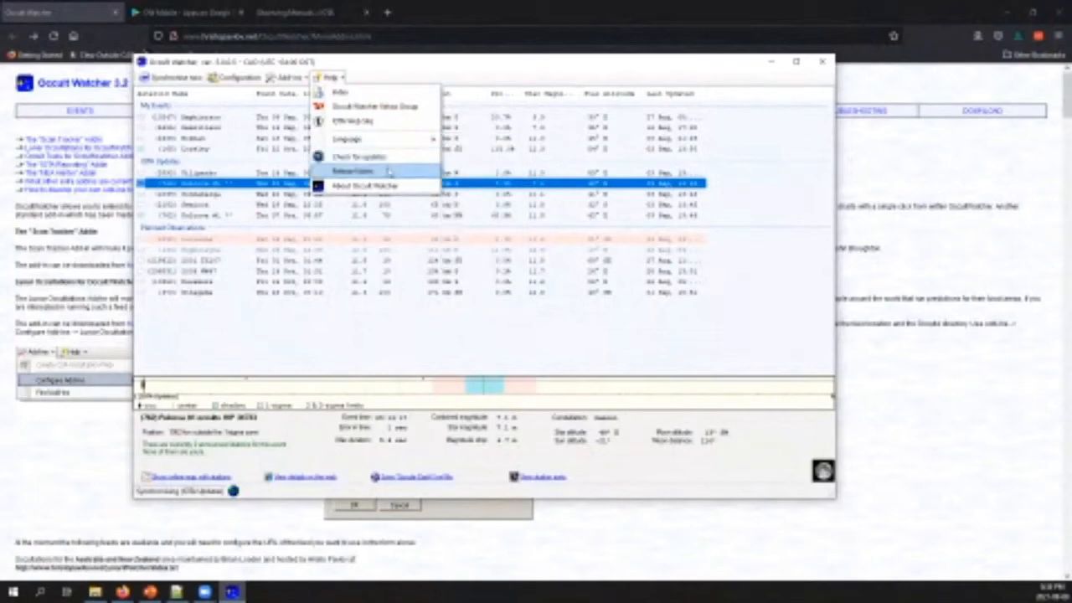
{"action": "left_click", "coordinate": [447, 66]}
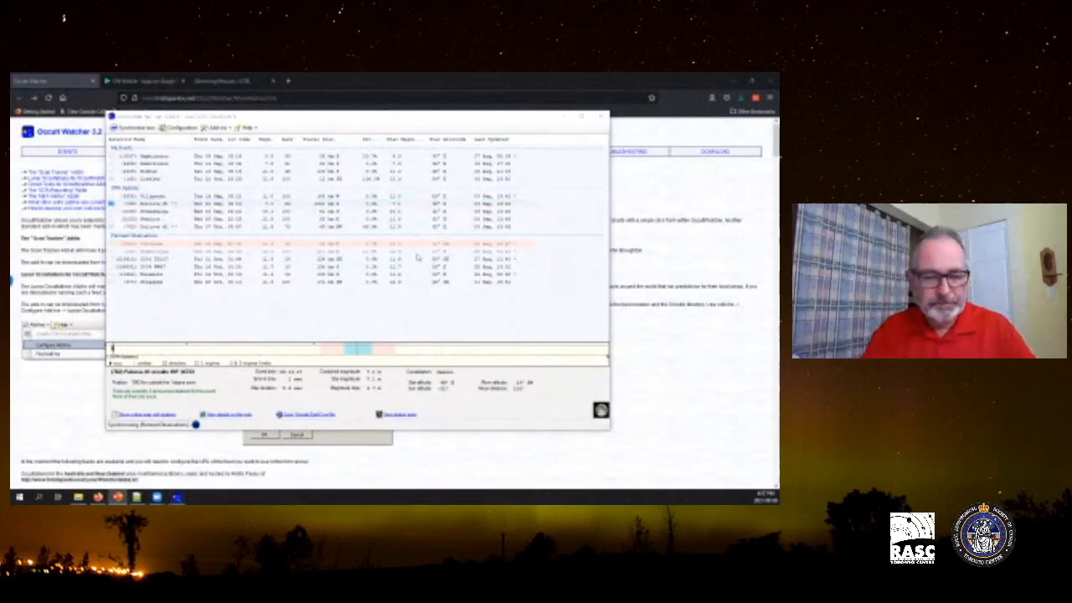
Switch to the PowerPoint presentation, start its slide show from the beginning and go to the Prediction Feeds slide
{"action": "key", "text": "F5"}
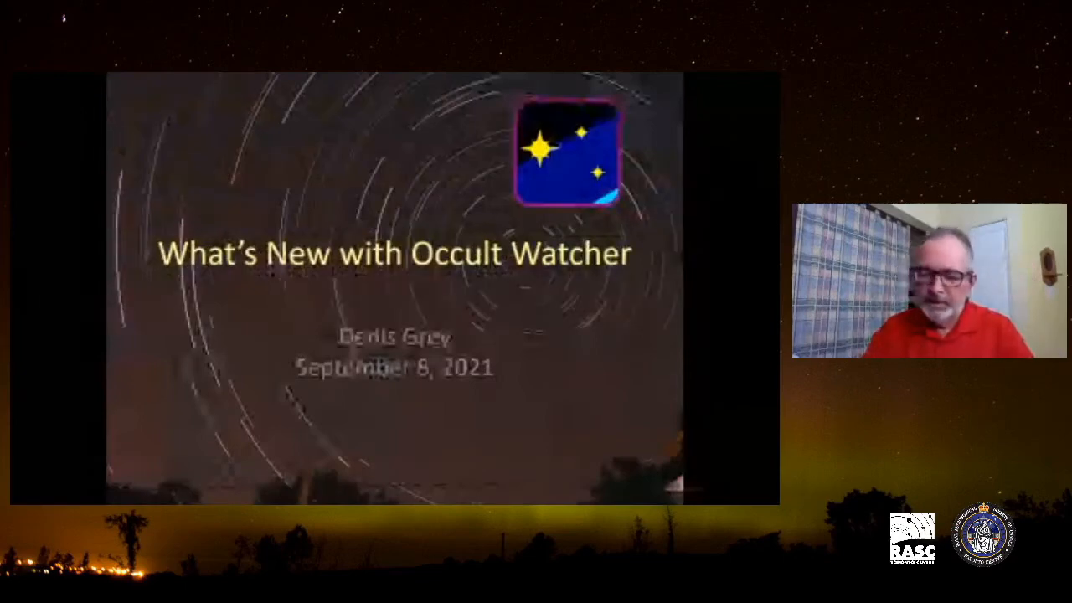
{"action": "key", "text": "Right"}
{"action": "key", "text": "Right"}
{"action": "key", "text": "Right"}
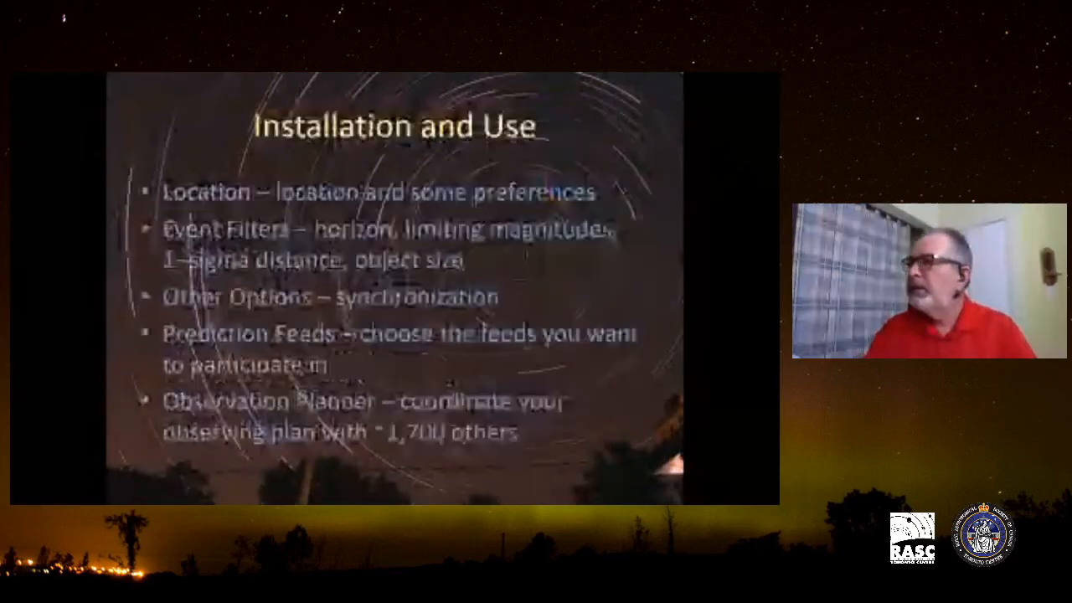
{"action": "key", "text": "Right"}
{"action": "key", "text": "Right"}
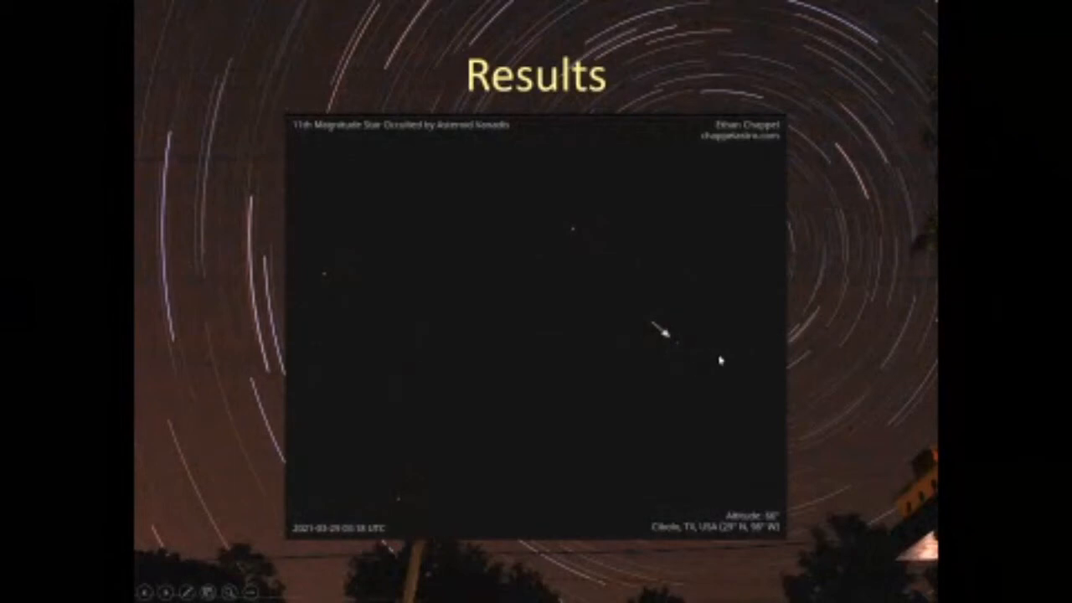
{"action": "left_click", "coordinate": [719, 360]}
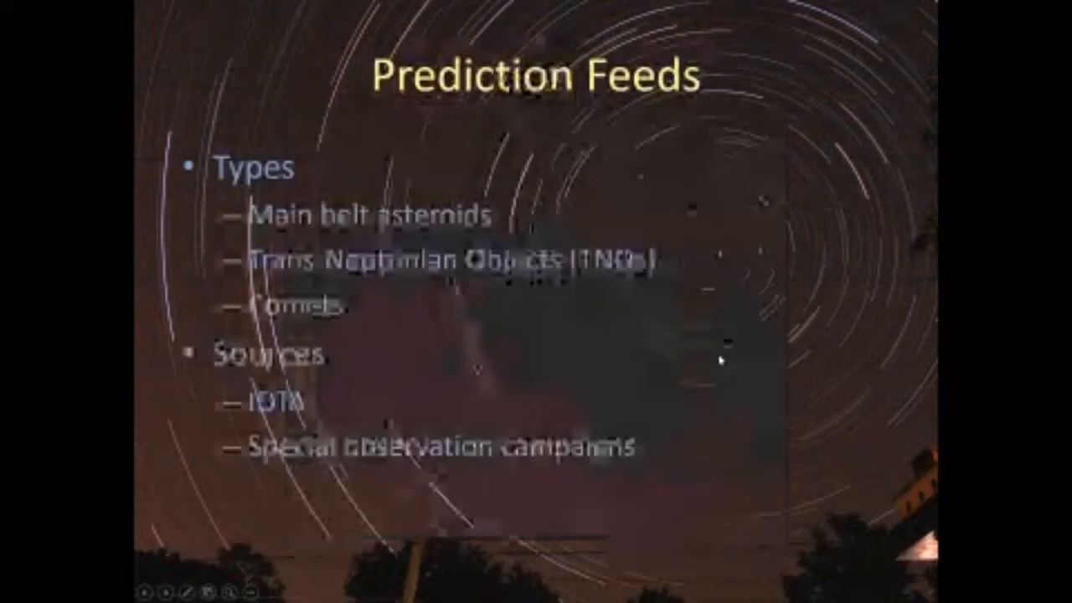
{"action": "left_click", "coordinate": [719, 360]}
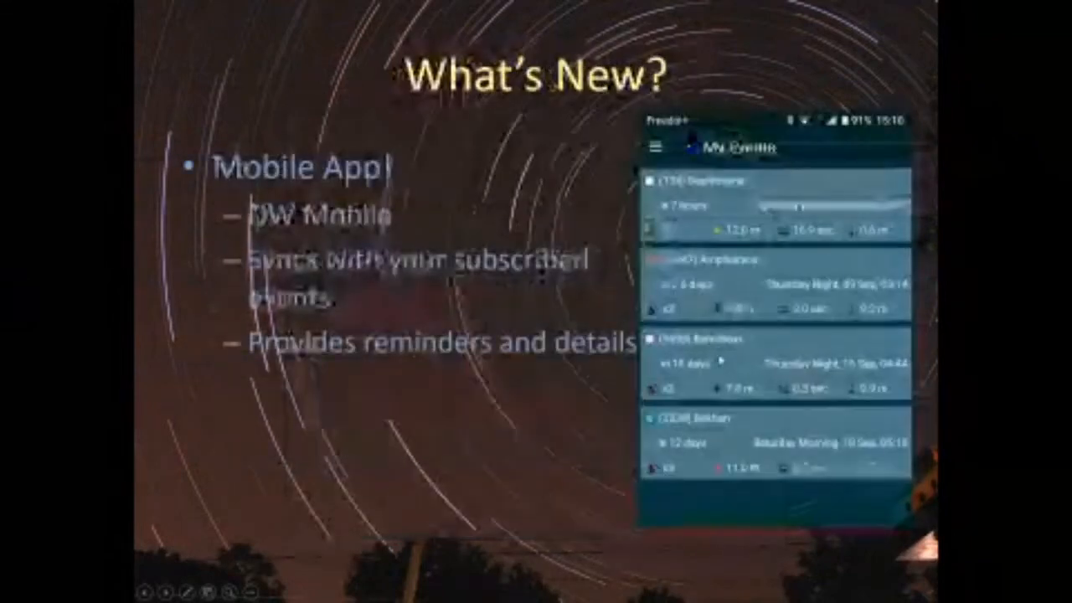
{"action": "key", "text": "Left"}
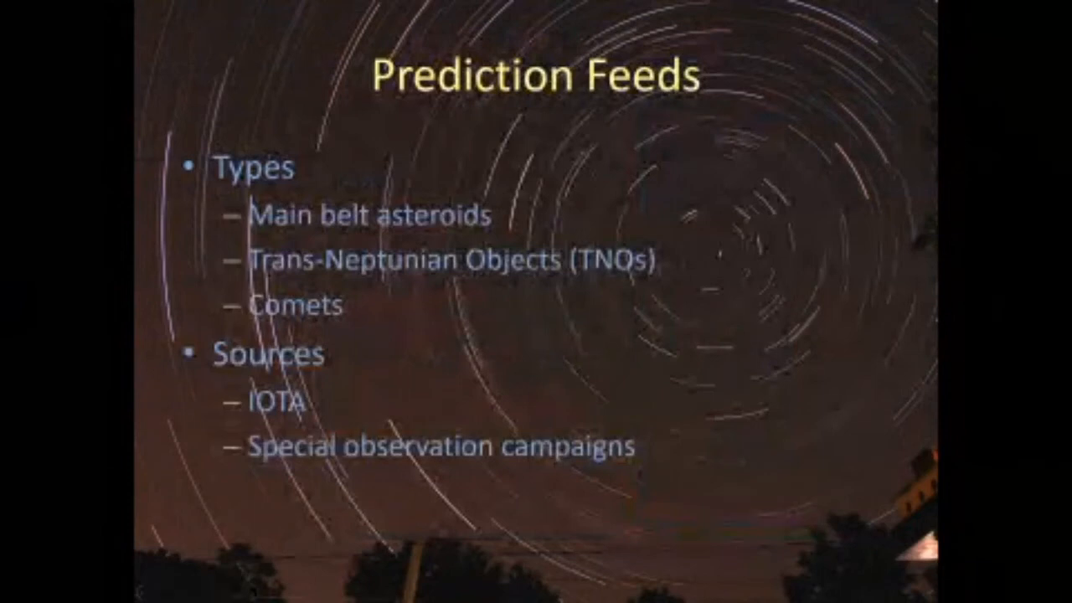